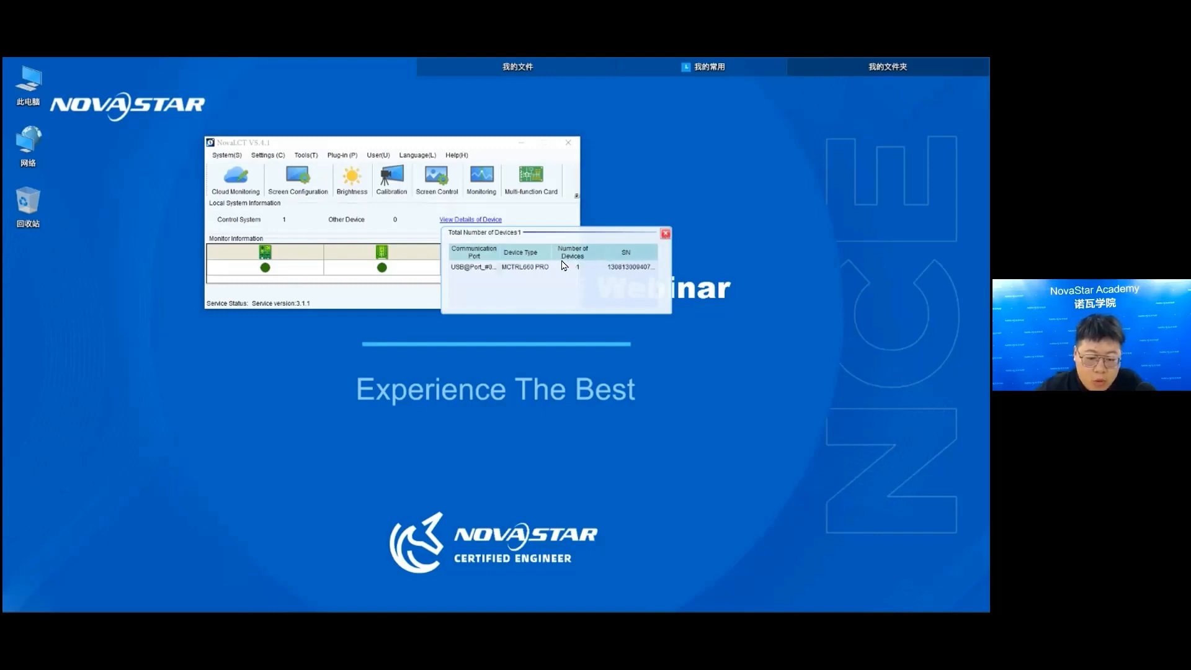
# - Open the screen configuration for communication port USB@Port_#0001.Hub_#0003 using the Configure Screen option
pyautogui.click(666, 234)
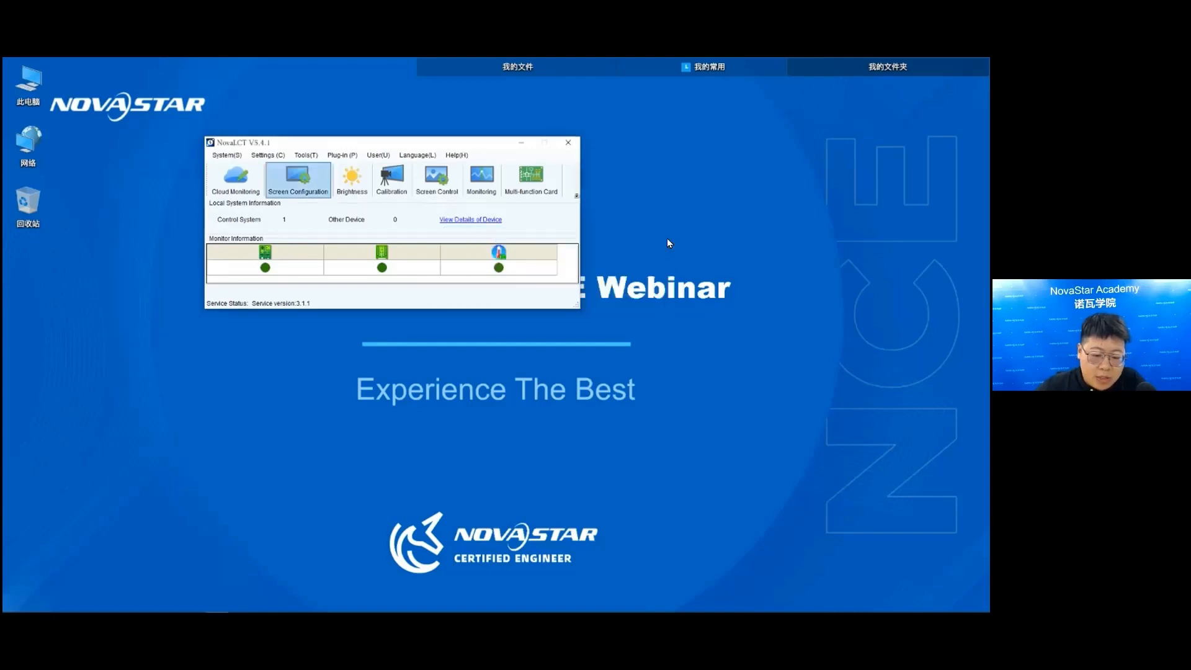
pyautogui.click(310, 199)
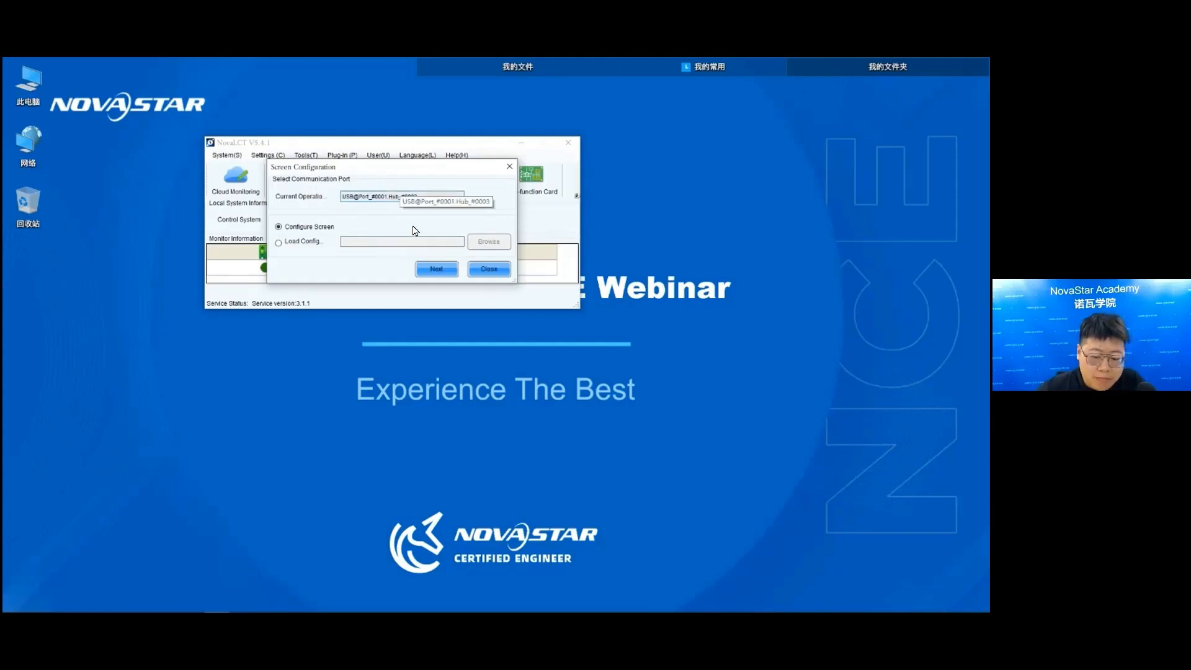
pyautogui.click(402, 197)
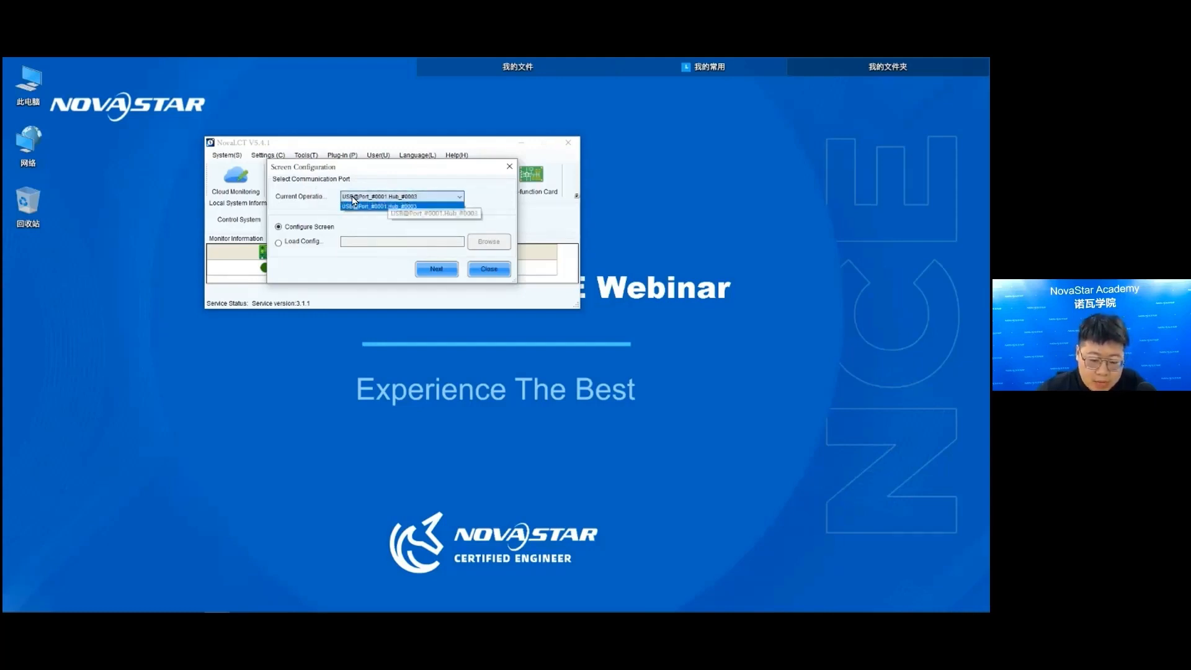
pyautogui.click(386, 206)
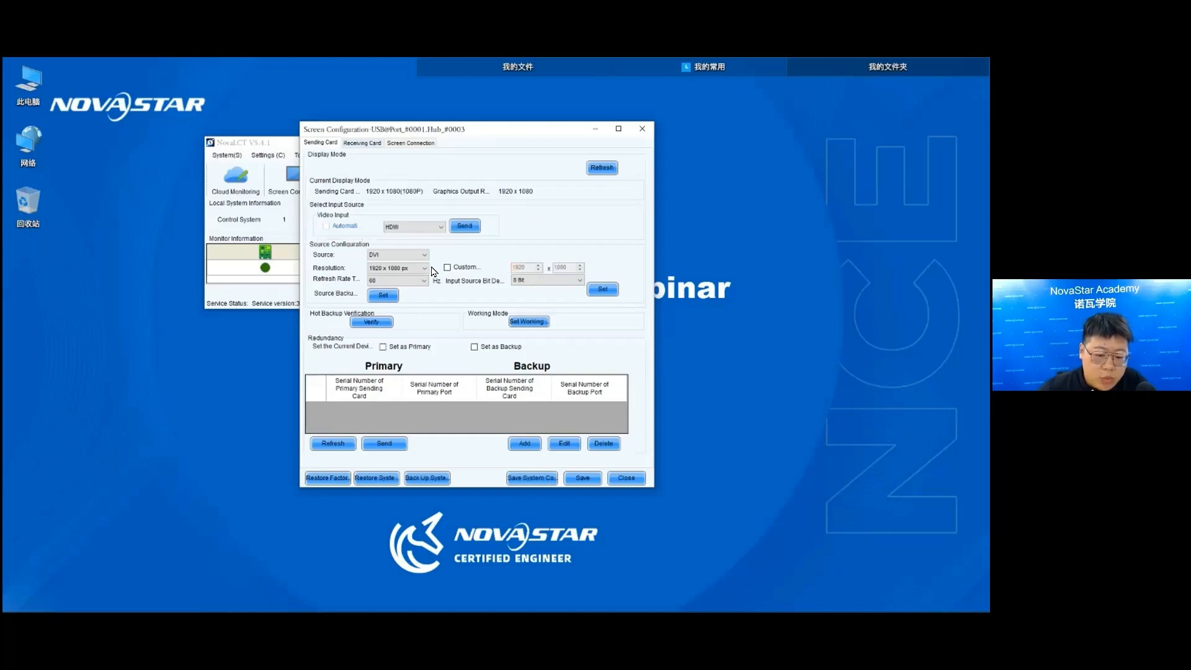
pyautogui.moveTo(485, 133); pyautogui.dragTo(435, 128)
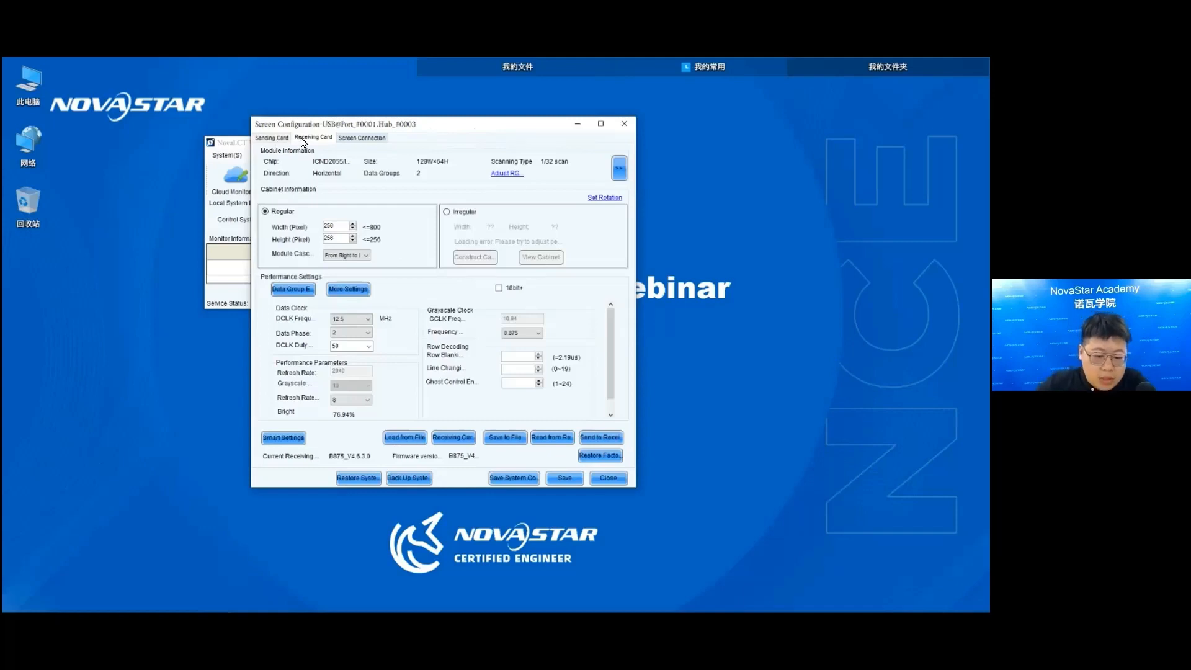
# - Set the screen connection layout to 2 columns and 2 rows
pyautogui.click(361, 137)
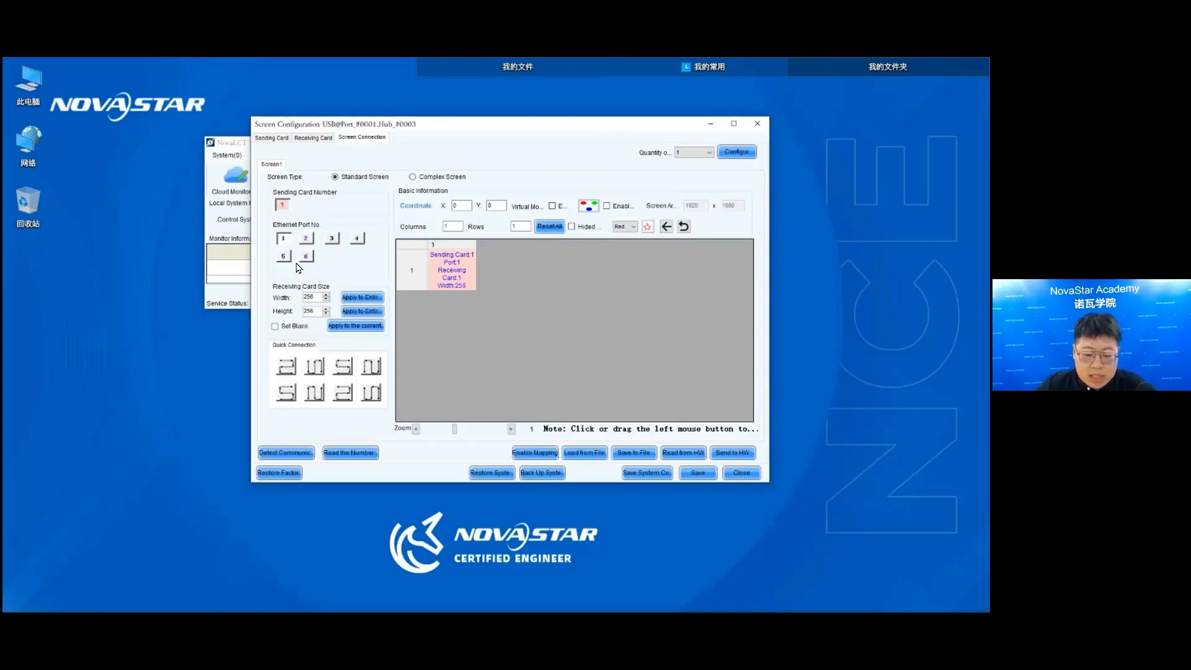
pyautogui.doubleClick(453, 226)
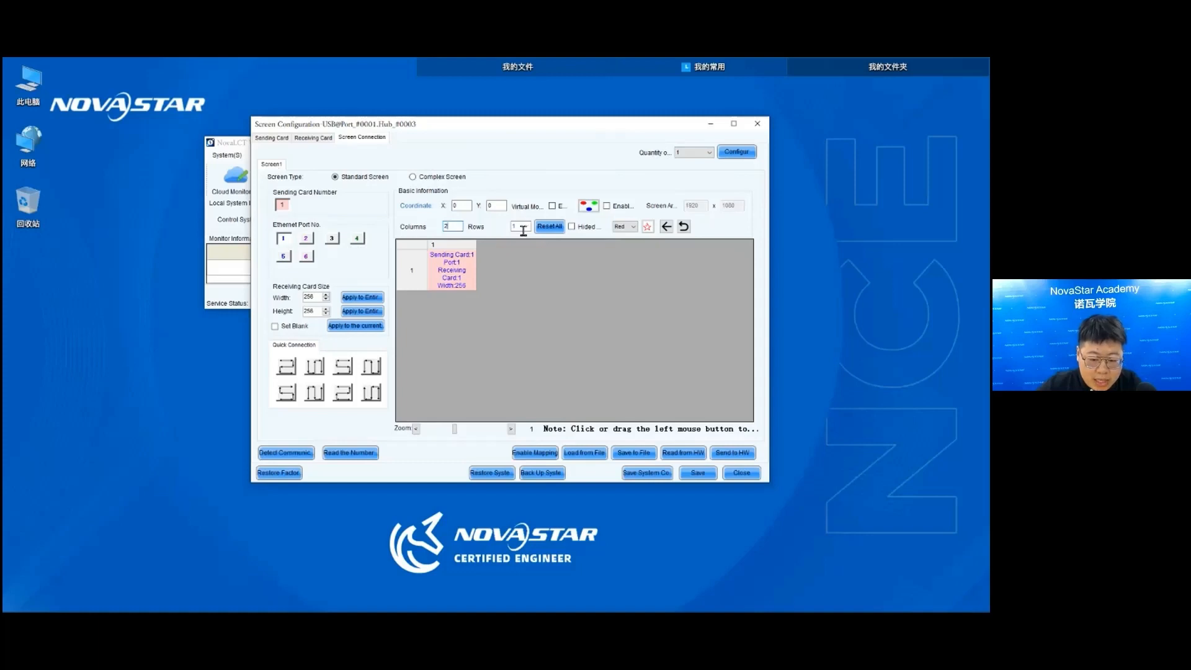
pyautogui.write('2')
pyautogui.press('Tab')
pyautogui.write('2')
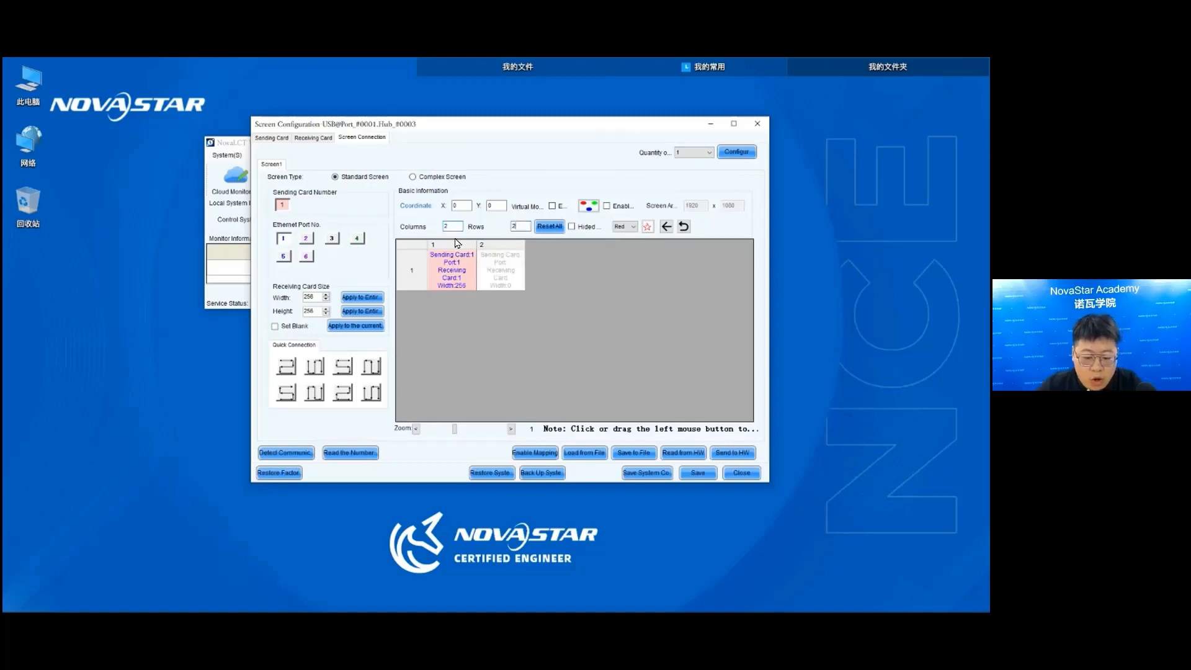
pyautogui.press('Tab')
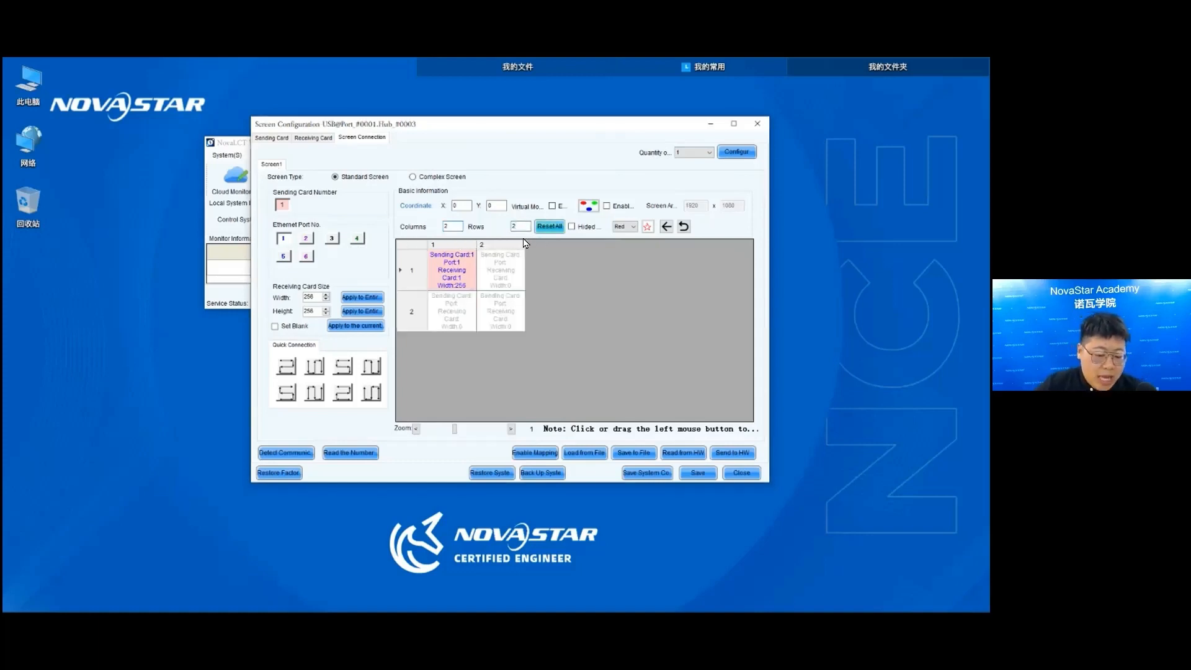
# - Reset the layout, connect port 1's four cabinets from lower left up, across and down to lower right, and send the configuration to the hardware
pyautogui.click(549, 226)
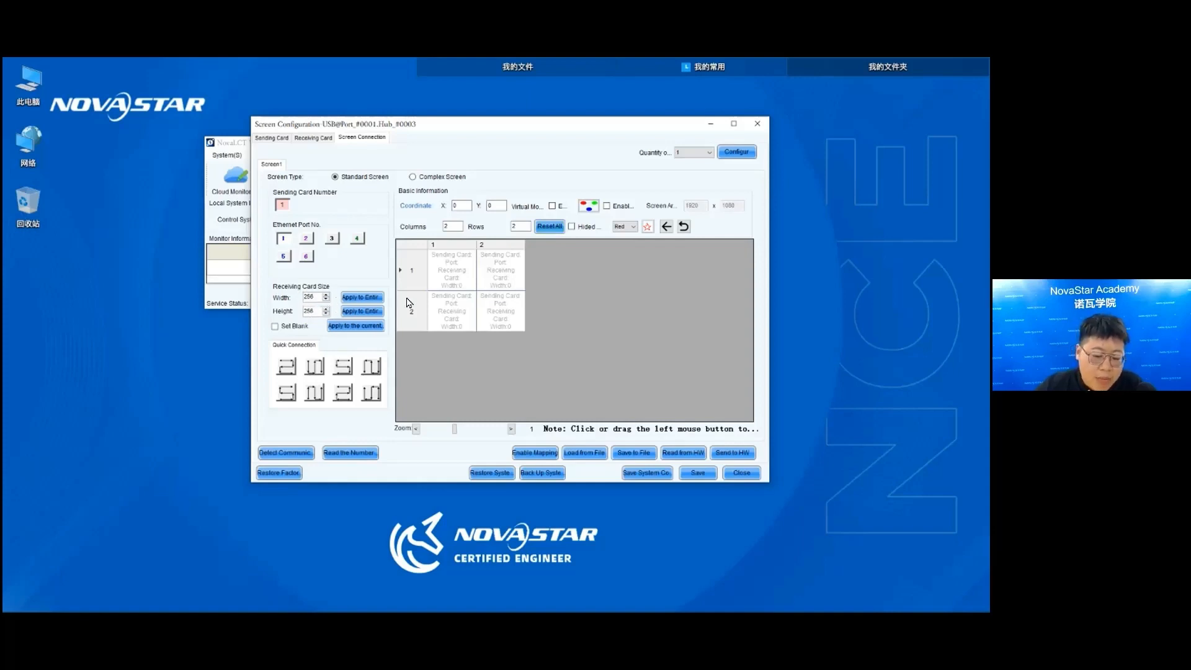
pyautogui.click(461, 330)
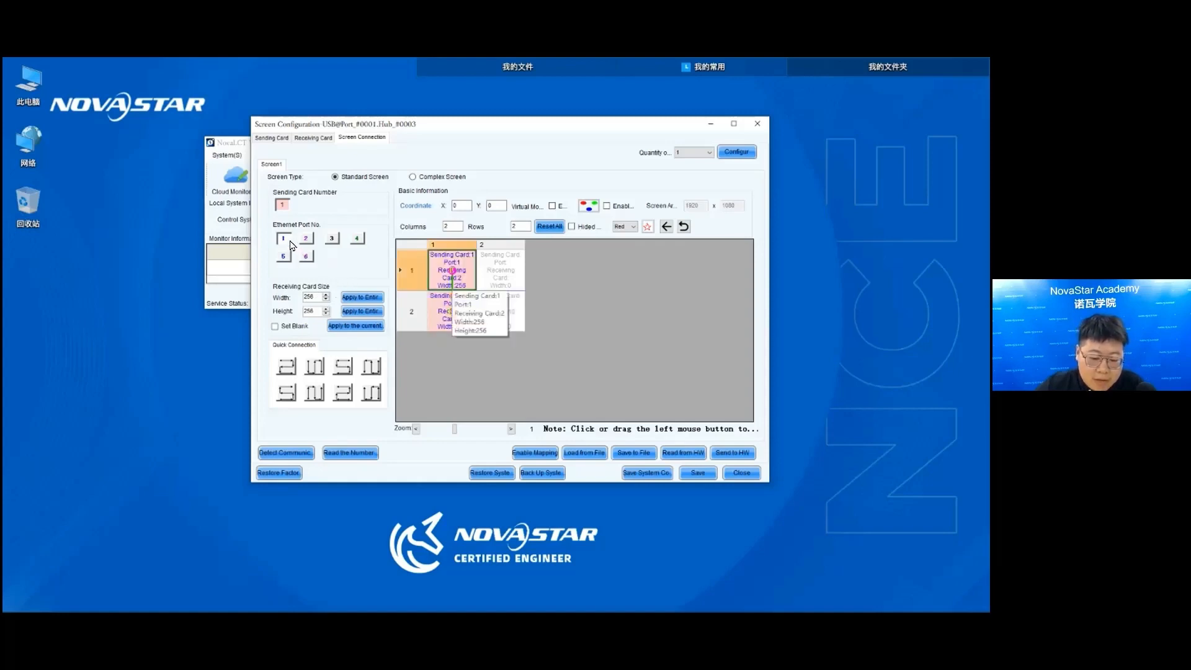
pyautogui.press('Right')
pyautogui.press('Down')
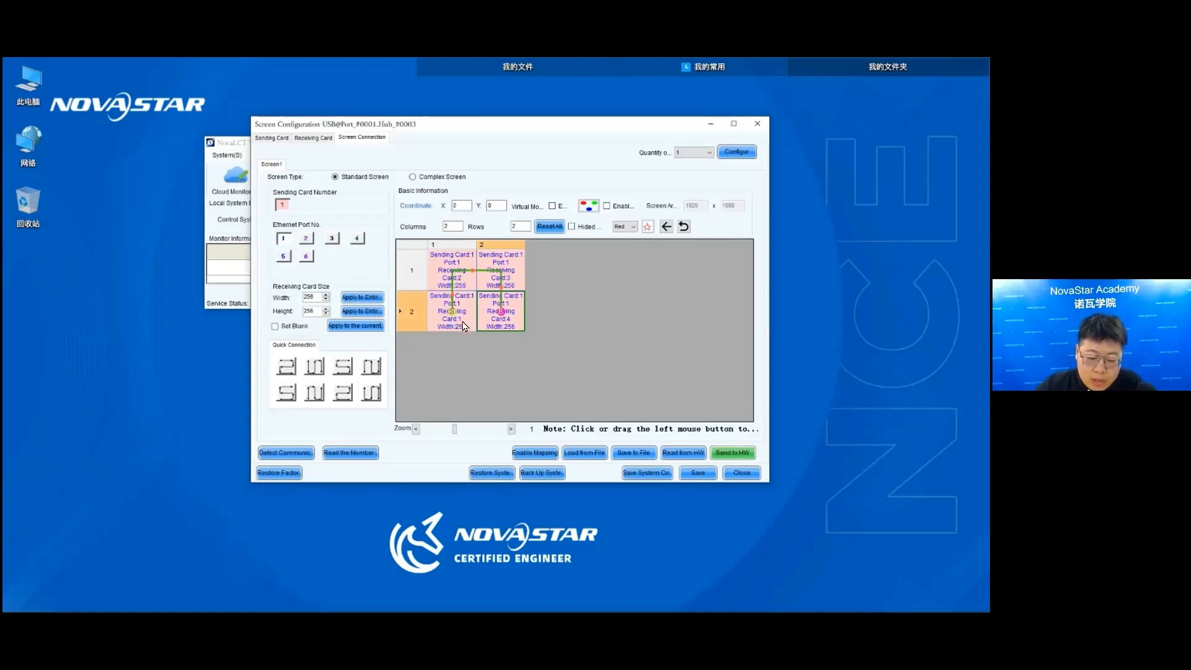
pyautogui.click(733, 453)
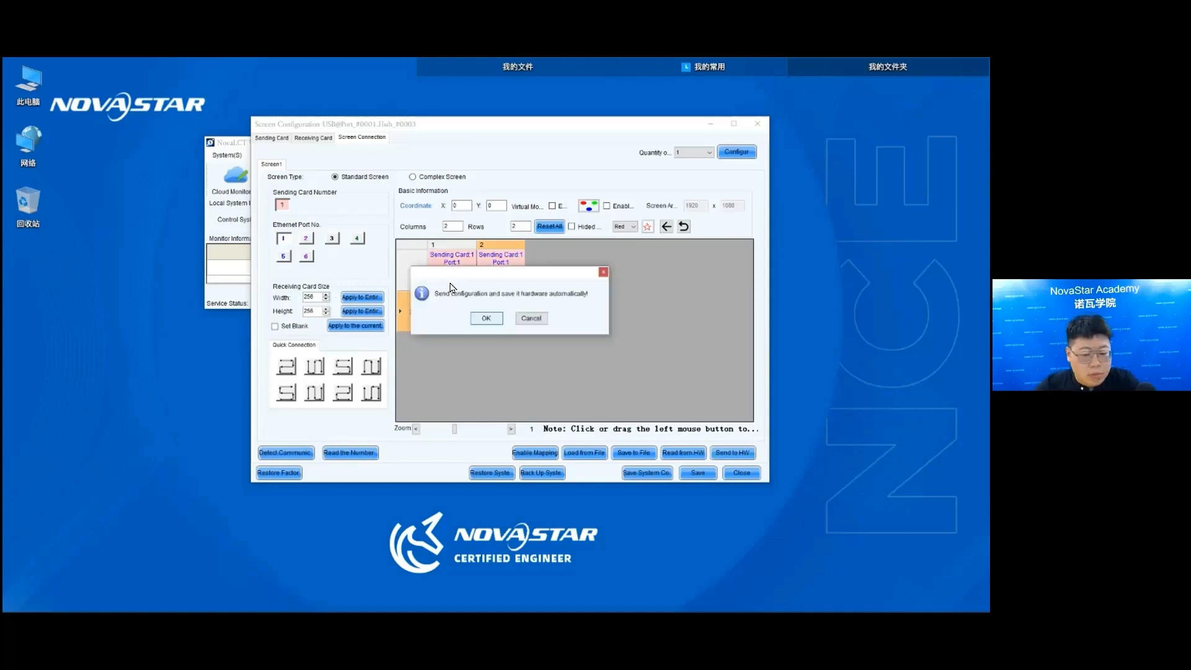
pyautogui.press('Return')
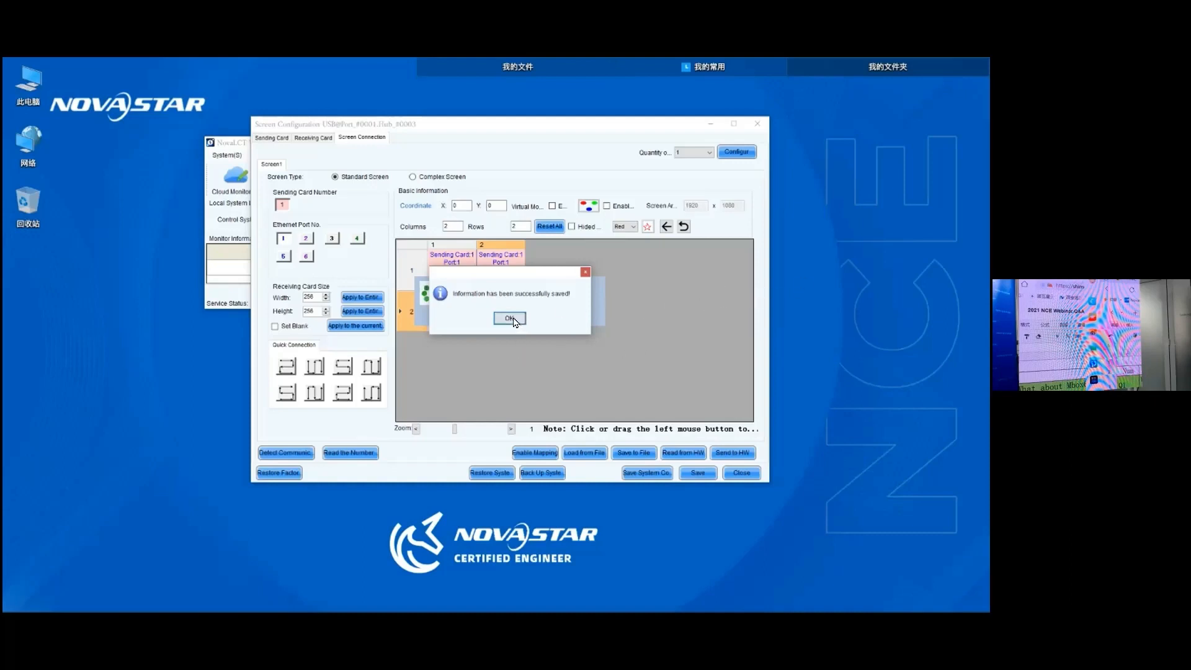
pyautogui.press('Return')
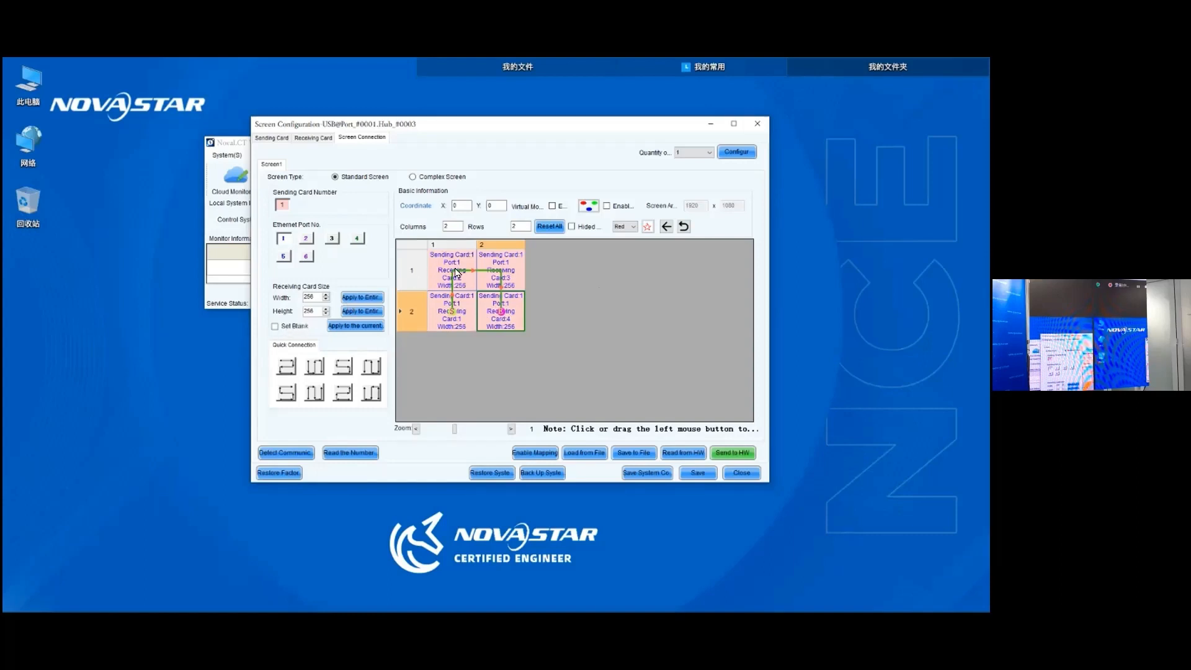
# - Reset the connections, rewire port 1 from the lower-right cabinet up, across and down to the lower-left one, and send it to the hardware
pyautogui.click(549, 226)
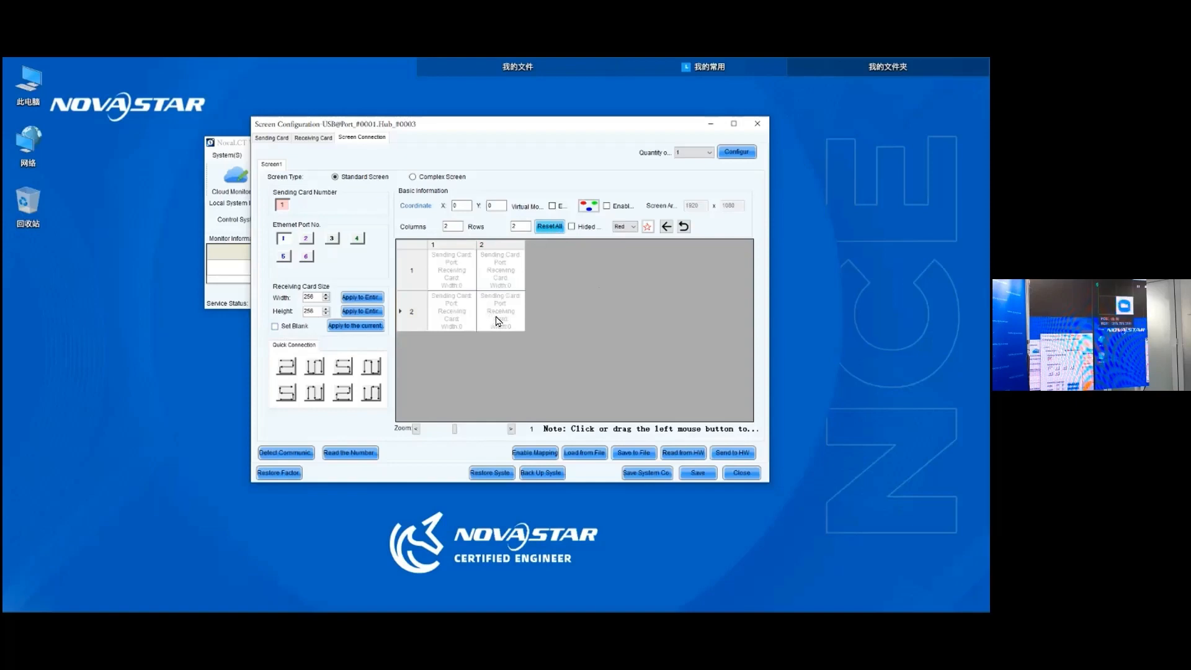
pyautogui.moveTo(496, 320)
pyautogui.mouseDown()
pyautogui.moveTo(500, 270)
pyautogui.moveTo(435, 269)
pyautogui.moveTo(452, 310)
pyautogui.mouseUp()
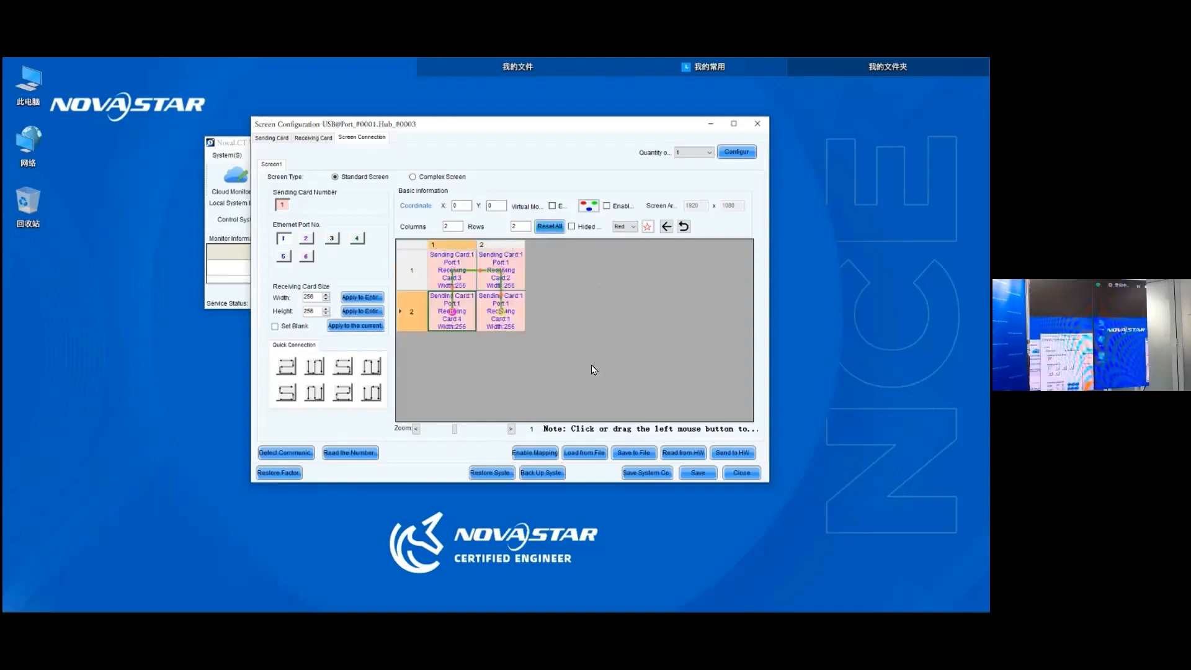
pyautogui.click(726, 453)
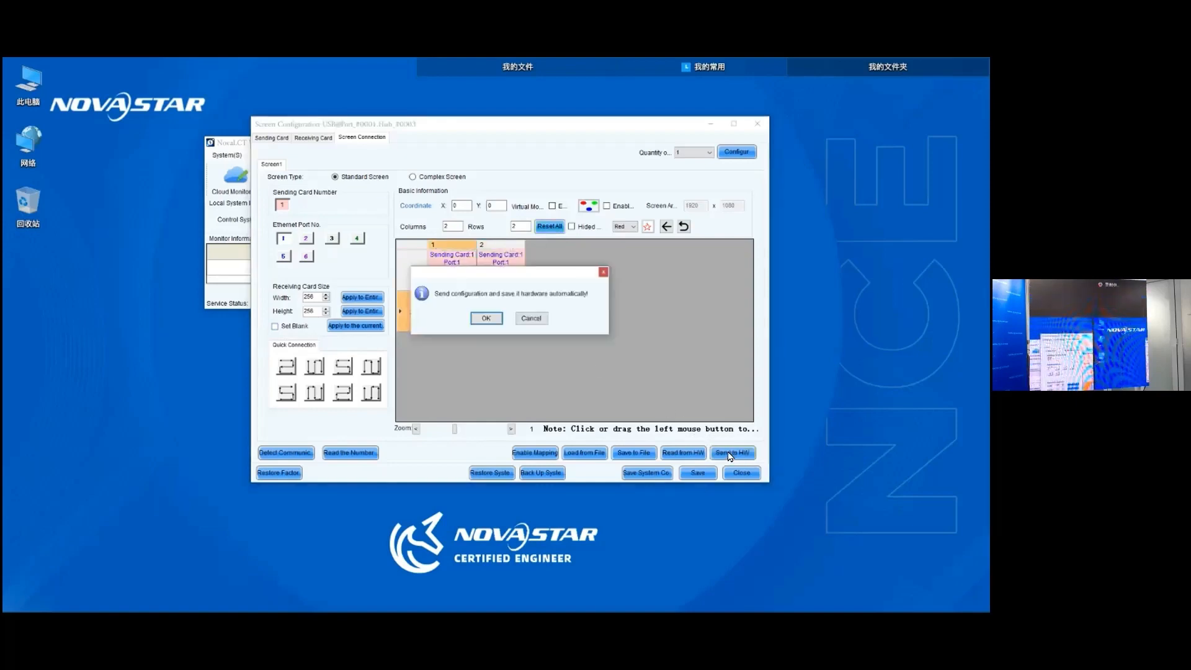
pyautogui.click(481, 319)
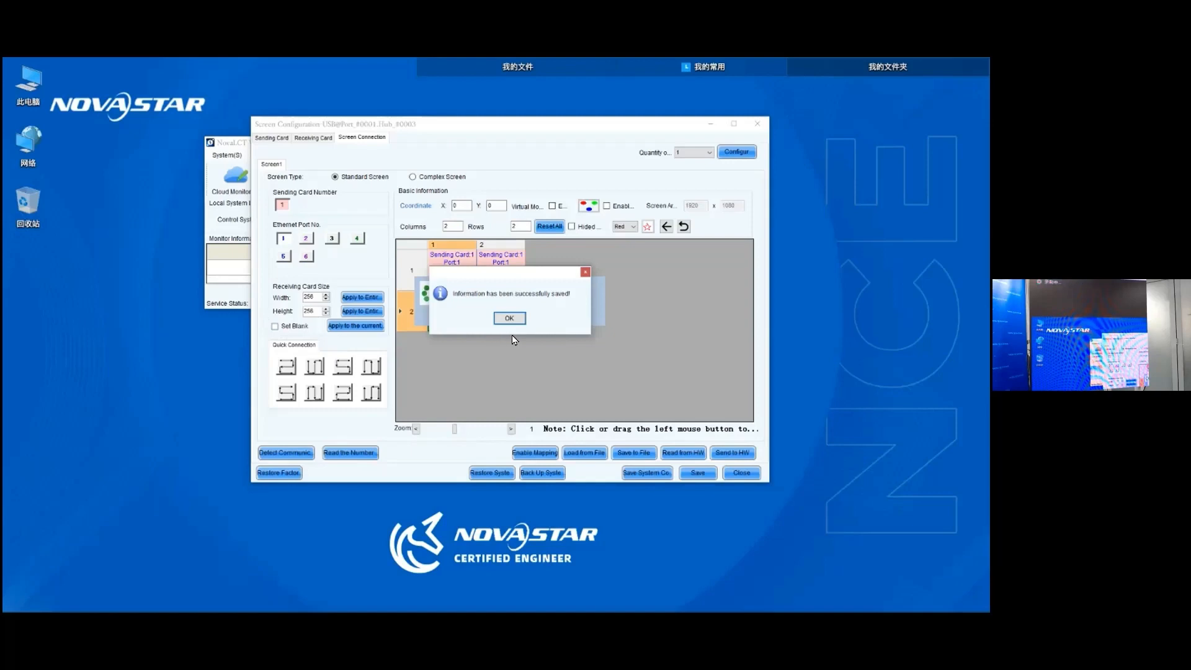
pyautogui.click(511, 319)
pyautogui.click(501, 319)
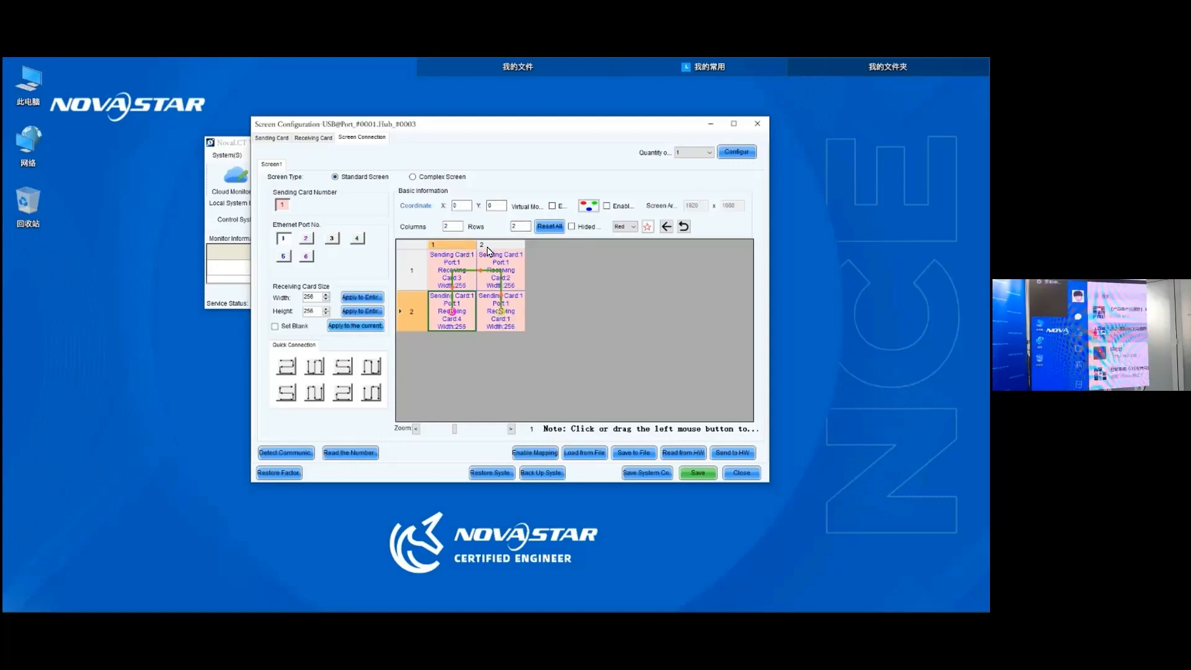
# - Add a redundancy entry with sending card 1 port 1 as primary and card 1 port 2 as backup, and send it to the device
pyautogui.click(272, 138)
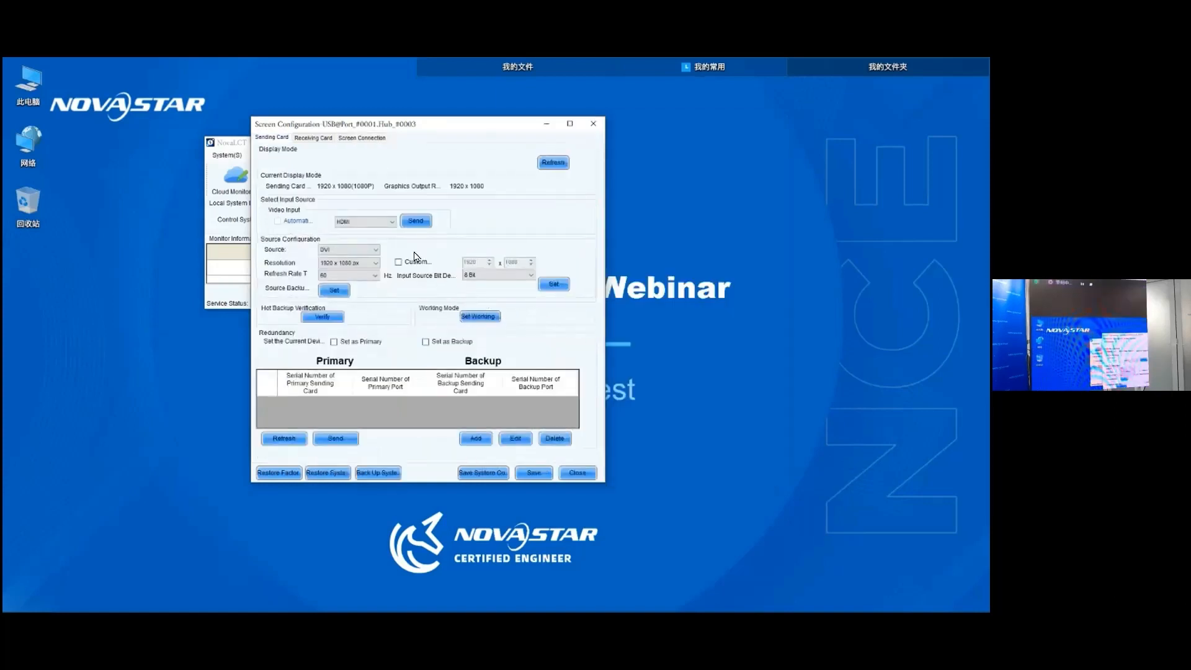
pyautogui.moveTo(440, 124); pyautogui.dragTo(459, 98)
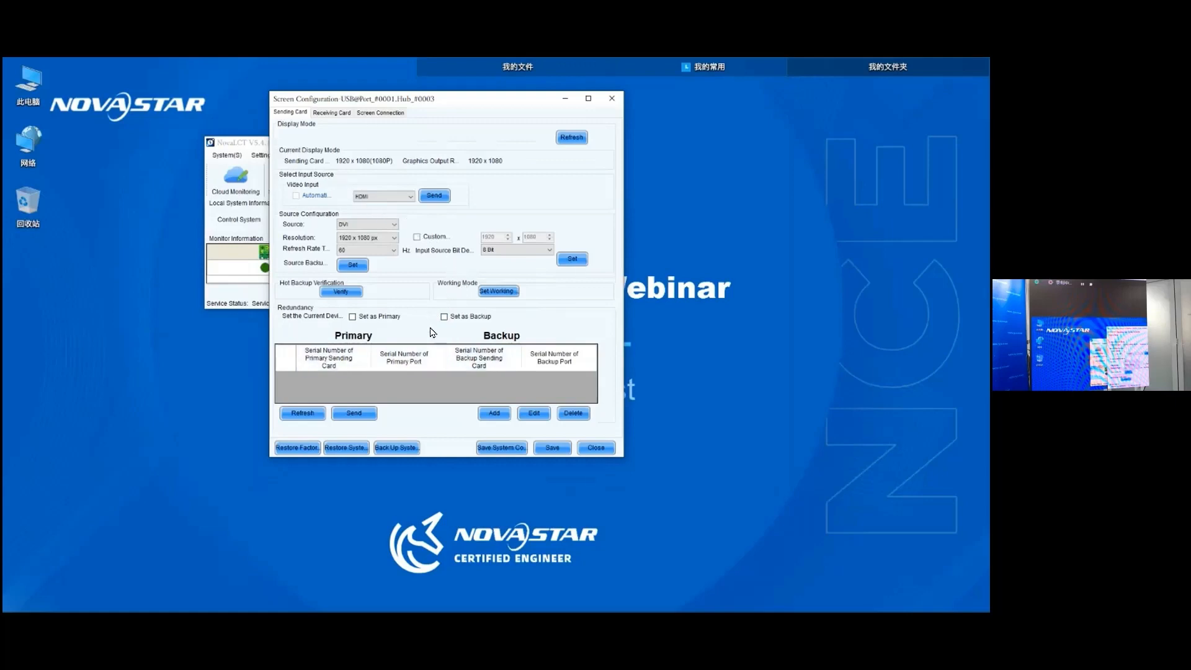
pyautogui.moveTo(466, 106); pyautogui.dragTo(467, 100)
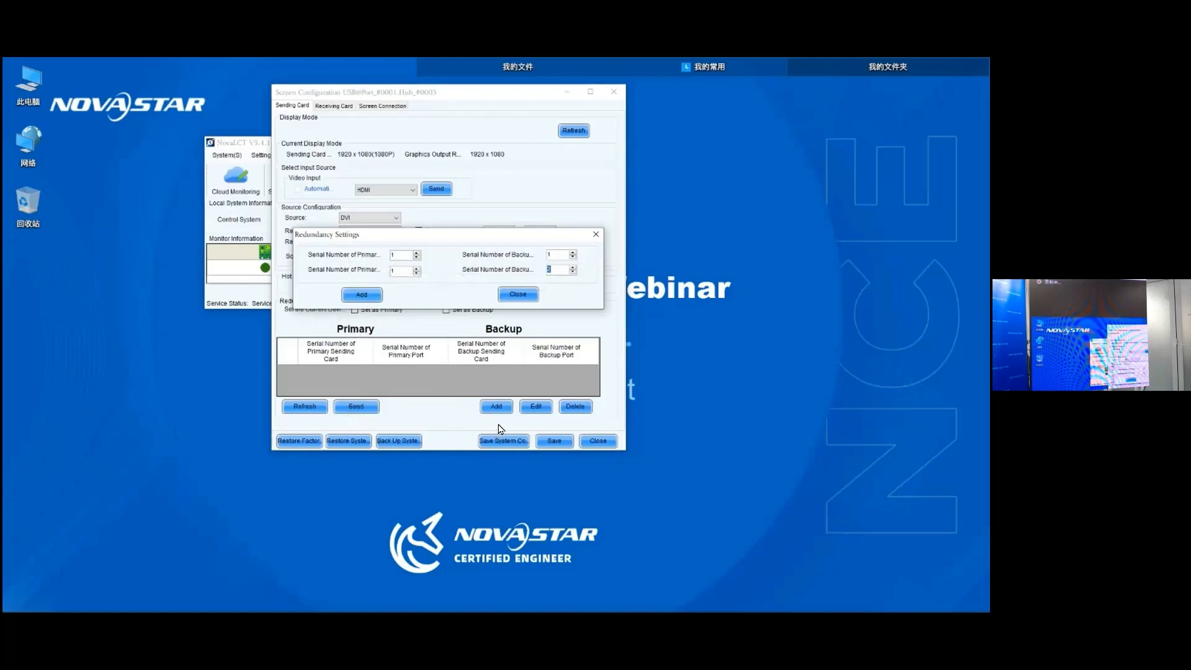
pyautogui.write('2')
pyautogui.press('Return')
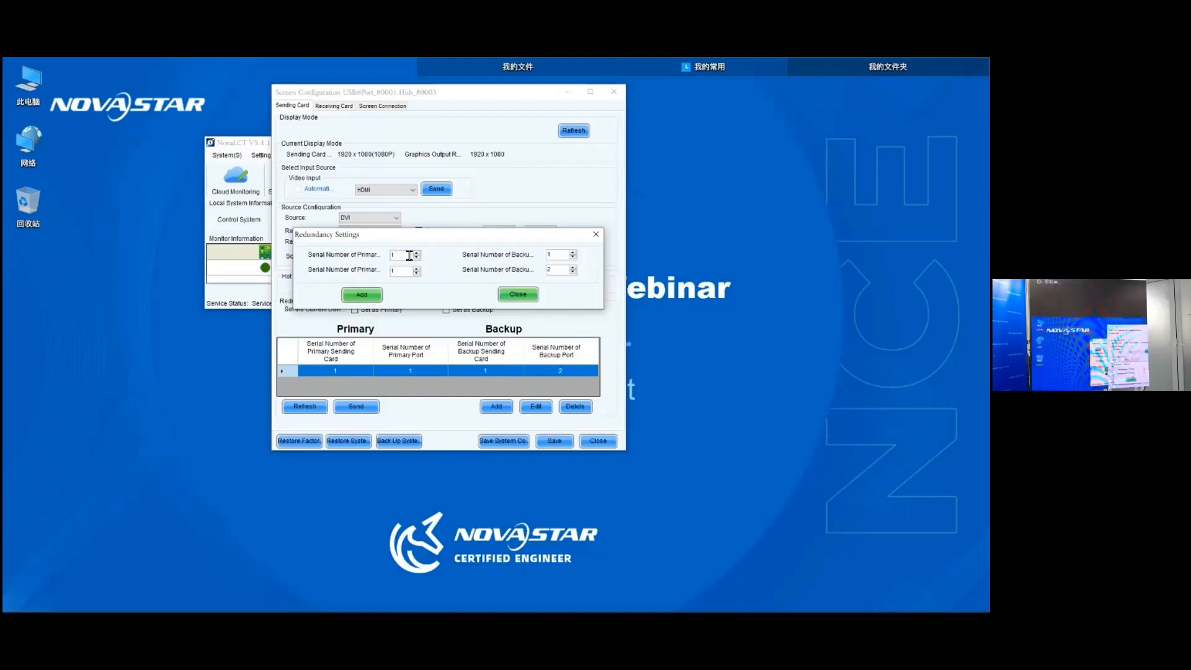
pyautogui.click(518, 294)
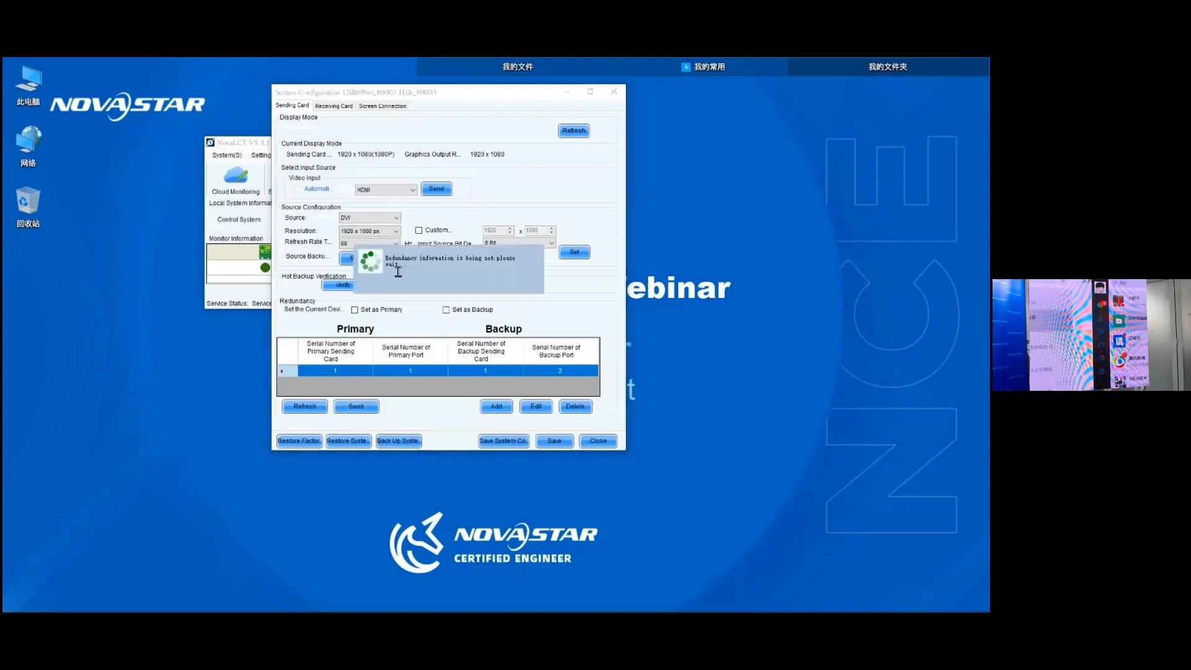
pyautogui.click(441, 287)
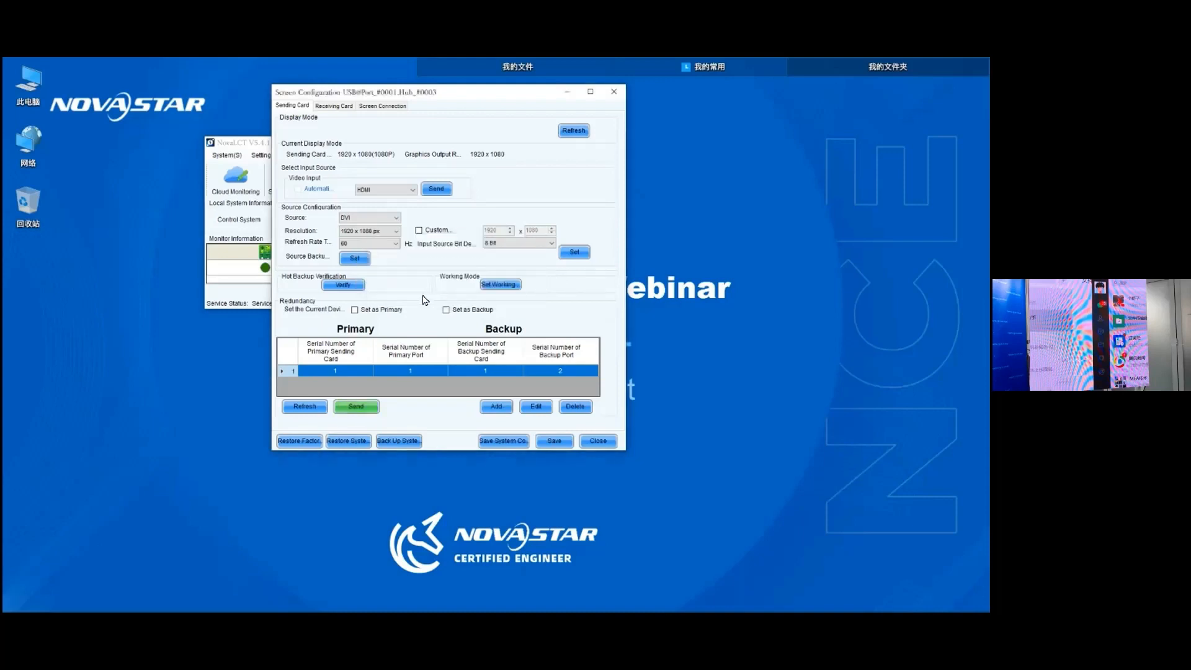
# - Enable mapping for the screen connection to show port and receiving card numbers on the cabinets
pyautogui.moveTo(458, 100); pyautogui.dragTo(436, 130)
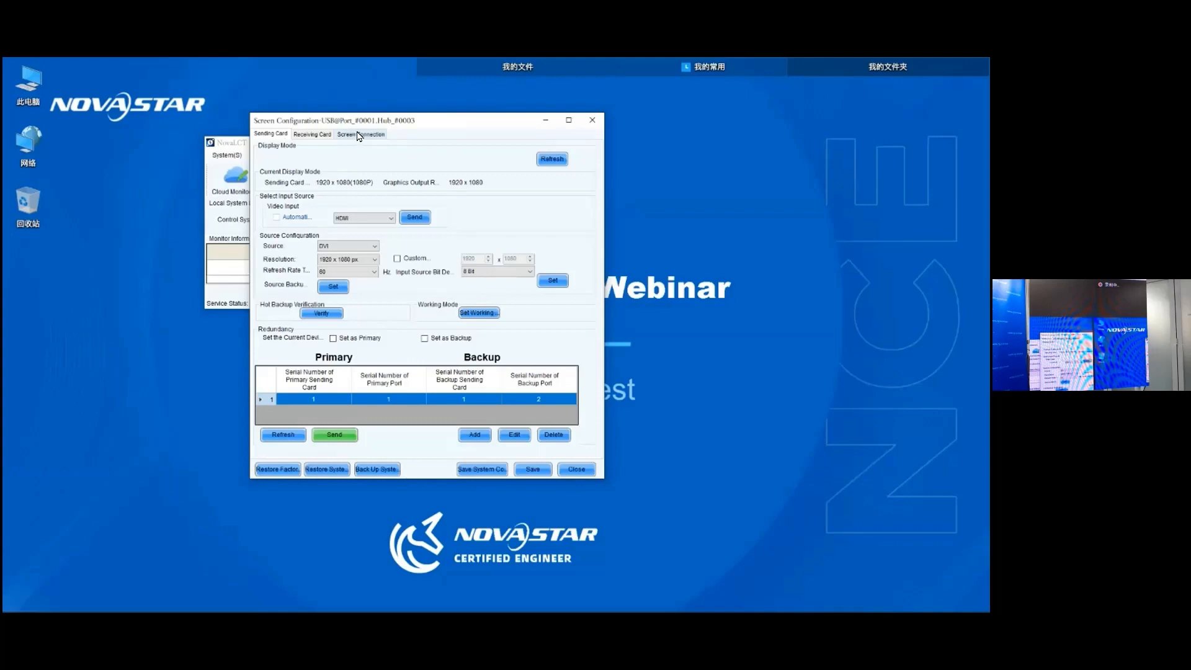
pyautogui.click(377, 135)
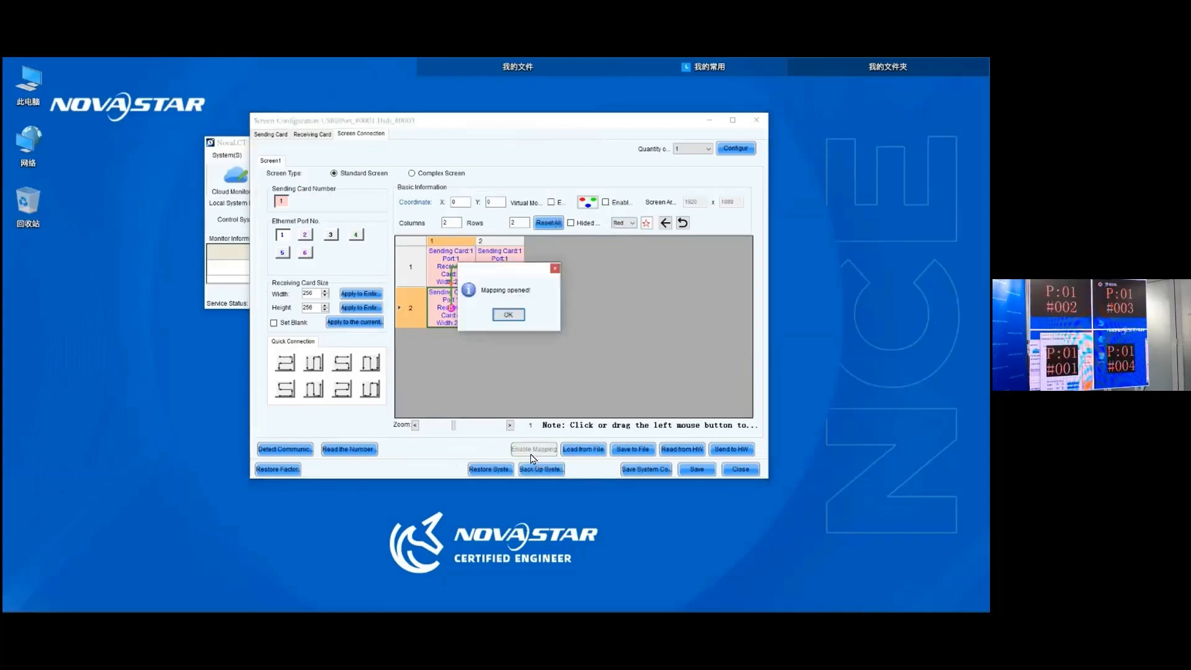
pyautogui.click(509, 314)
# - Clear the connections, link the cabinets lower left, upper left, upper right, lower right on port 1, and send the layout to the hardware
pyautogui.click(549, 223)
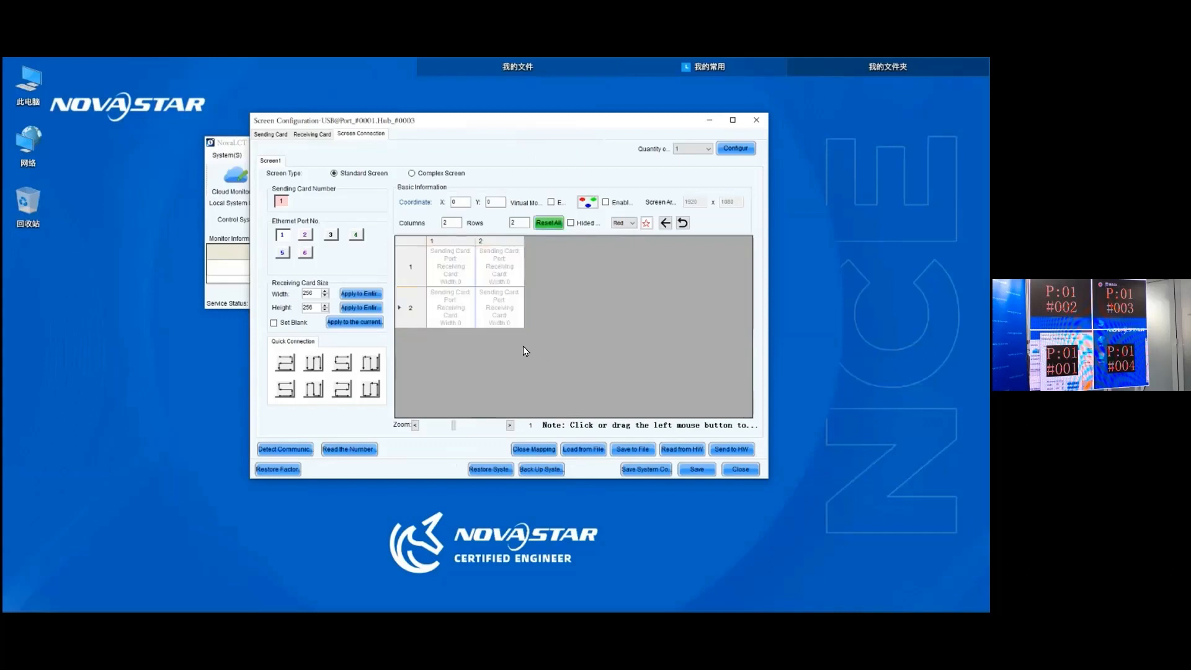
pyautogui.click(451, 307)
pyautogui.click(451, 267)
pyautogui.click(500, 267)
pyautogui.click(500, 308)
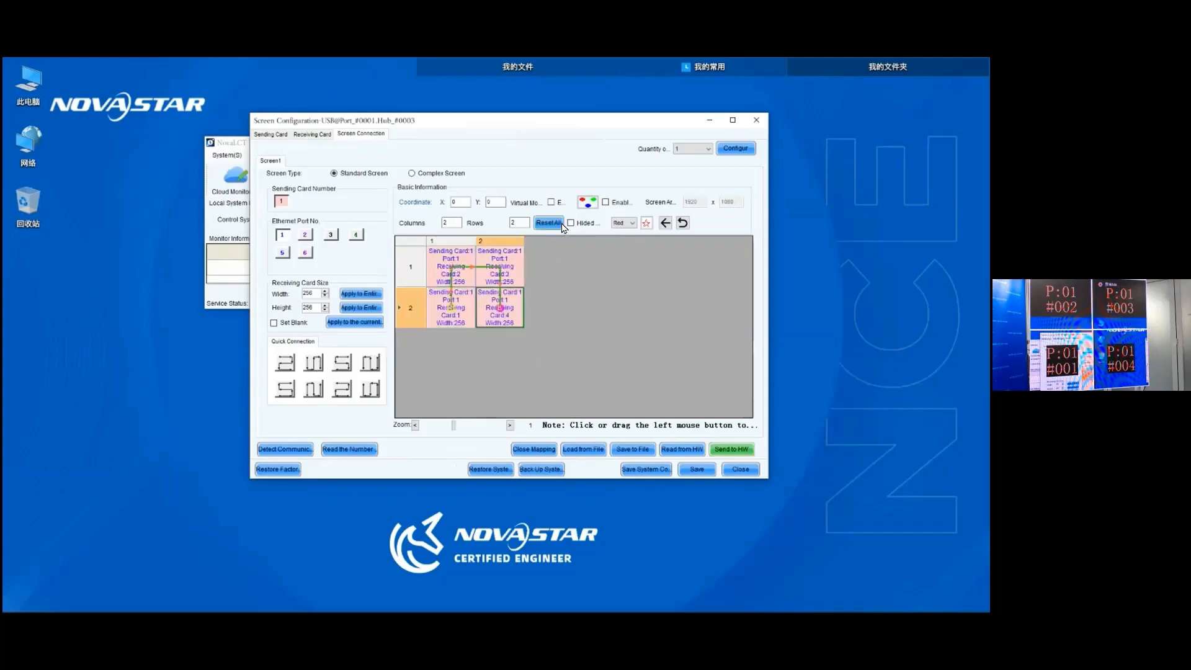
pyautogui.click(731, 449)
pyautogui.click(484, 311)
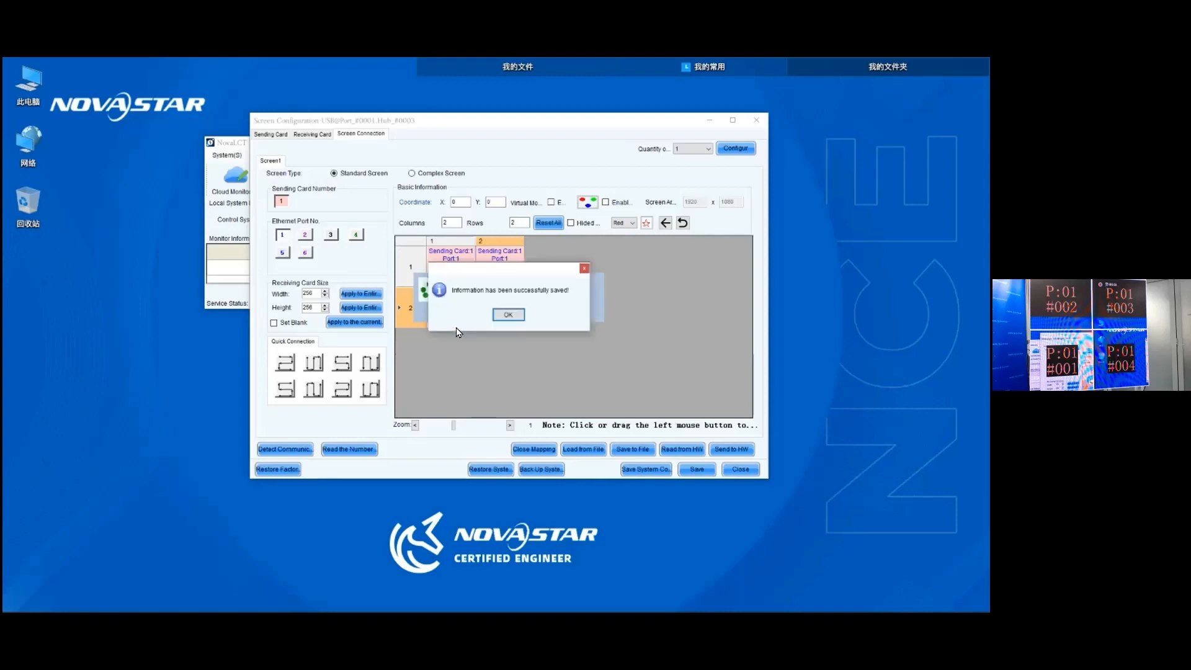
pyautogui.press('Return')
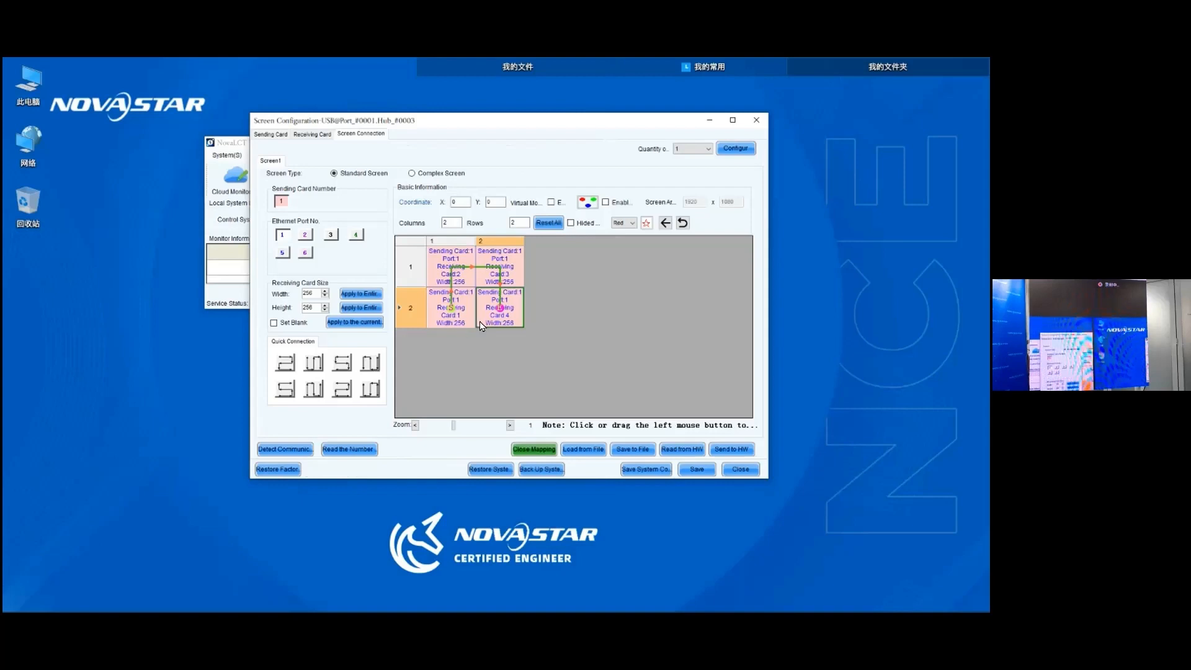
# - Turn off cabinet mapping and close the screen configuration from the sending card settings
pyautogui.click(534, 449)
pyautogui.click(510, 316)
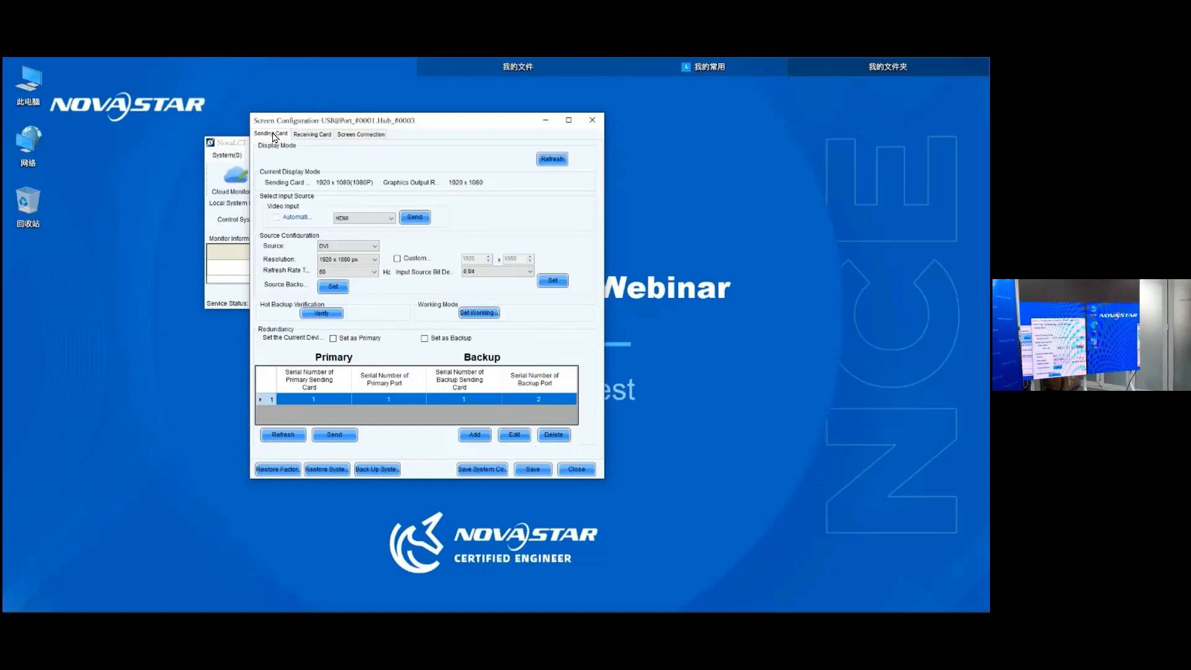
pyautogui.moveTo(448, 122); pyautogui.dragTo(437, 125)
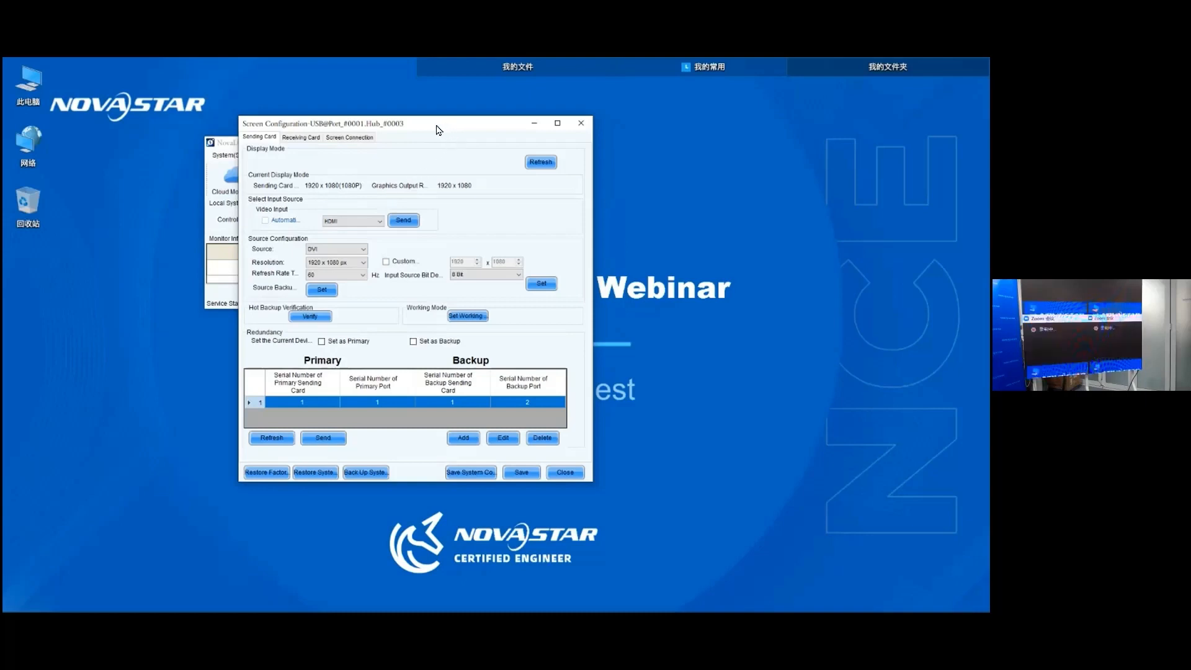
pyautogui.moveTo(443, 130); pyautogui.dragTo(444, 126)
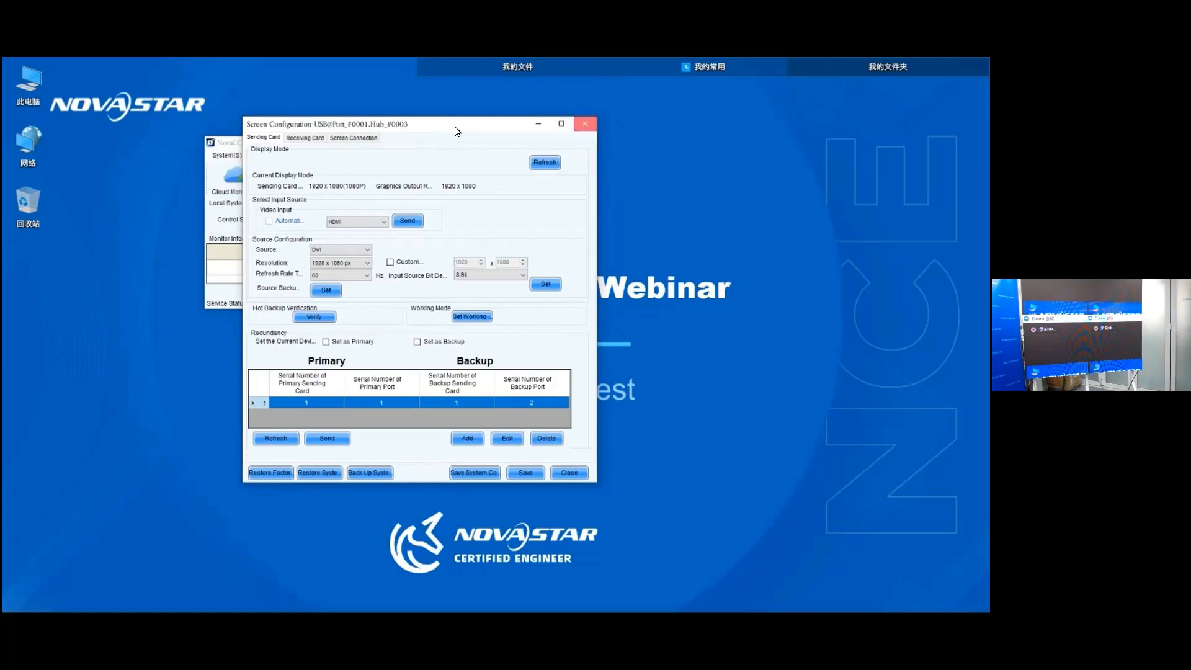
pyautogui.click(587, 124)
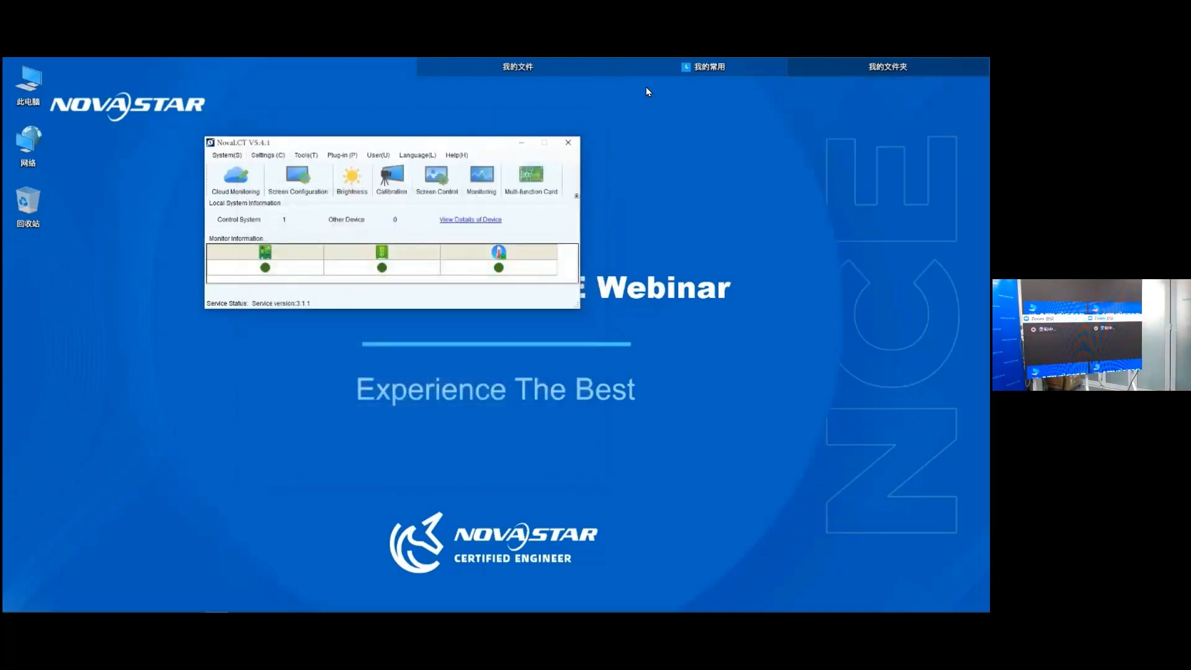
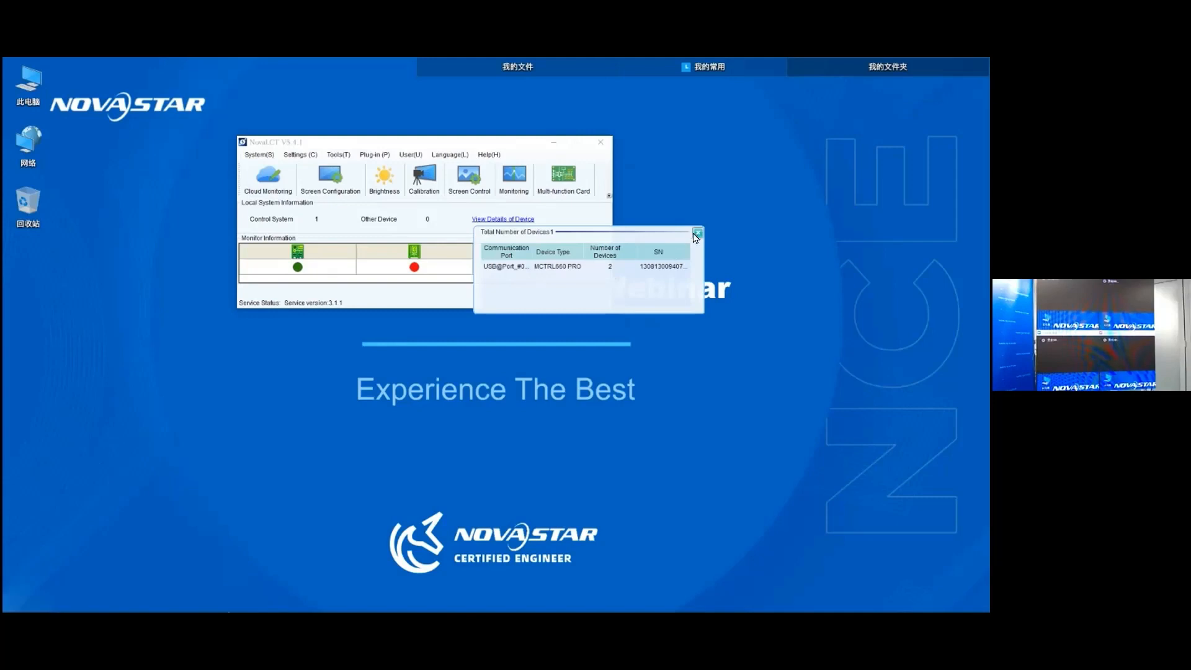
# - Close the device details list and open the screen connection layout in the screen configuration
pyautogui.click(696, 235)
pyautogui.click(332, 185)
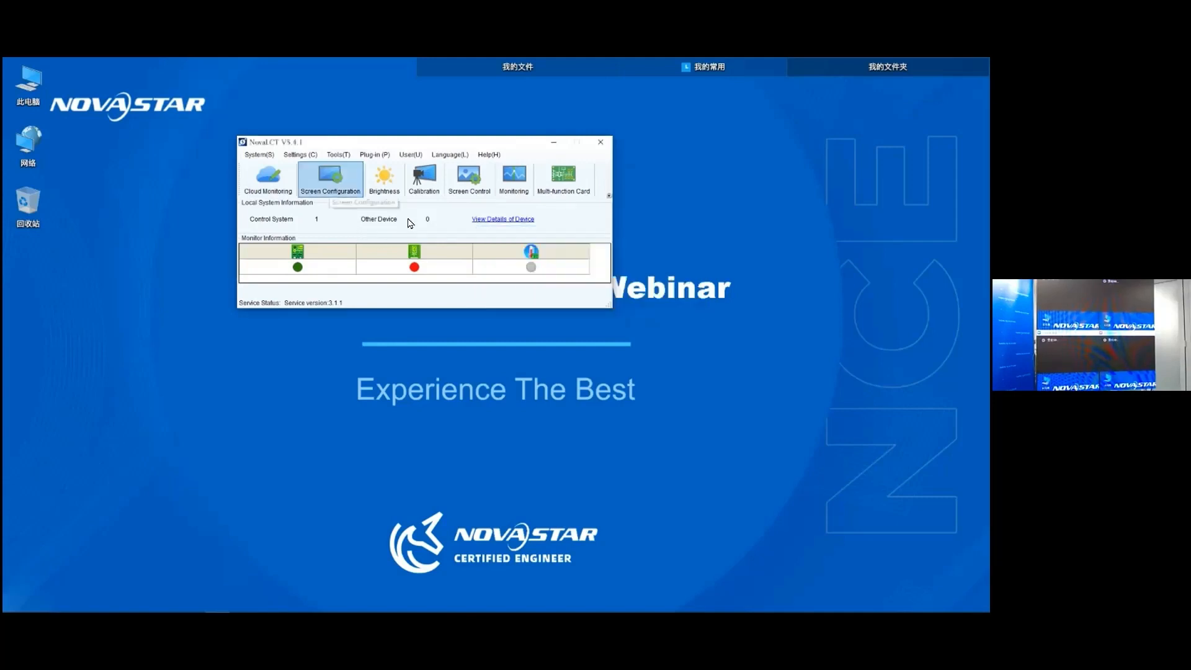
pyautogui.click(469, 271)
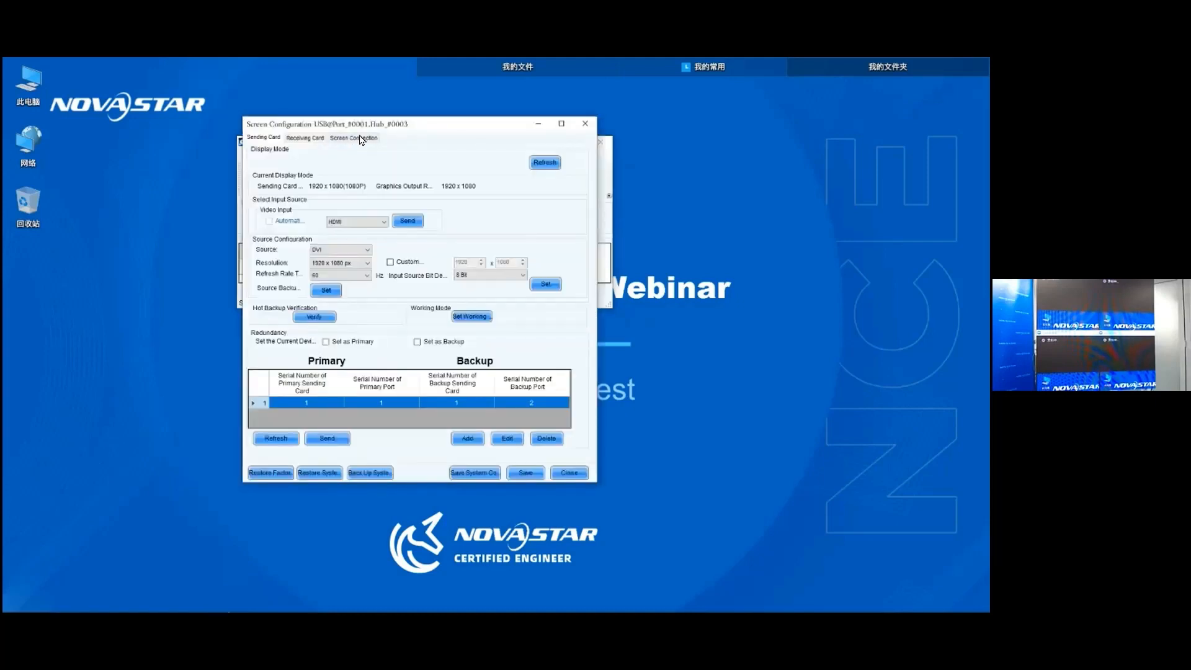
pyautogui.click(361, 141)
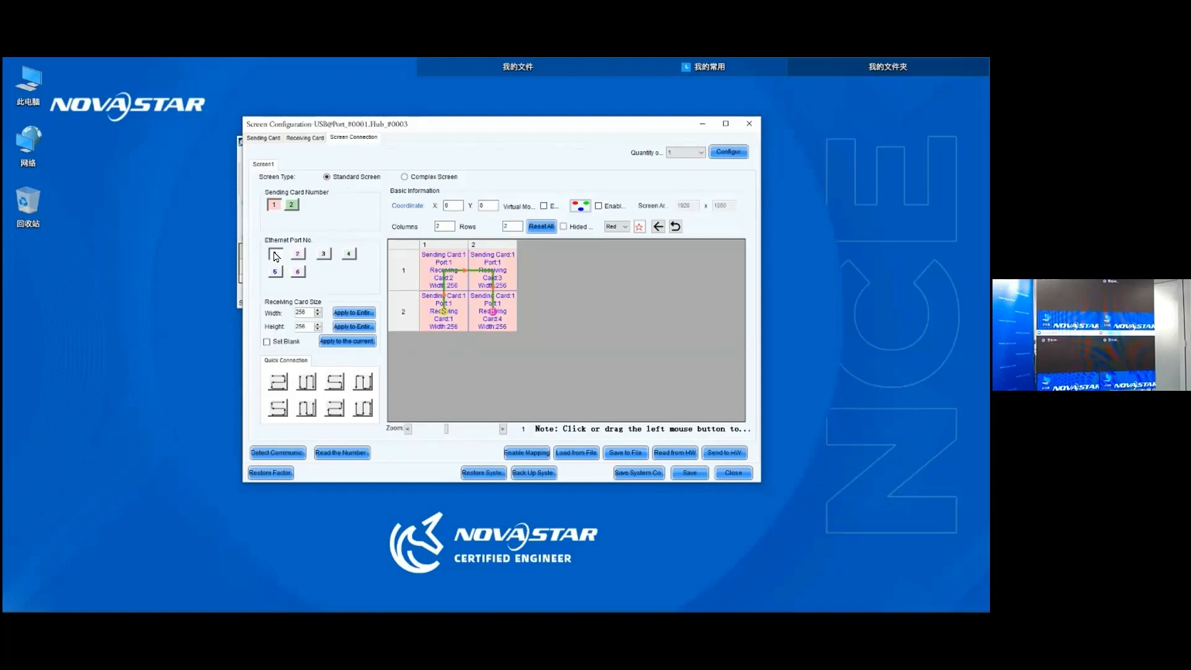
# - Reset all cabinet connections and relink them on port 1 in the order lower left, upper left, upper right, lower right
pyautogui.click(461, 244)
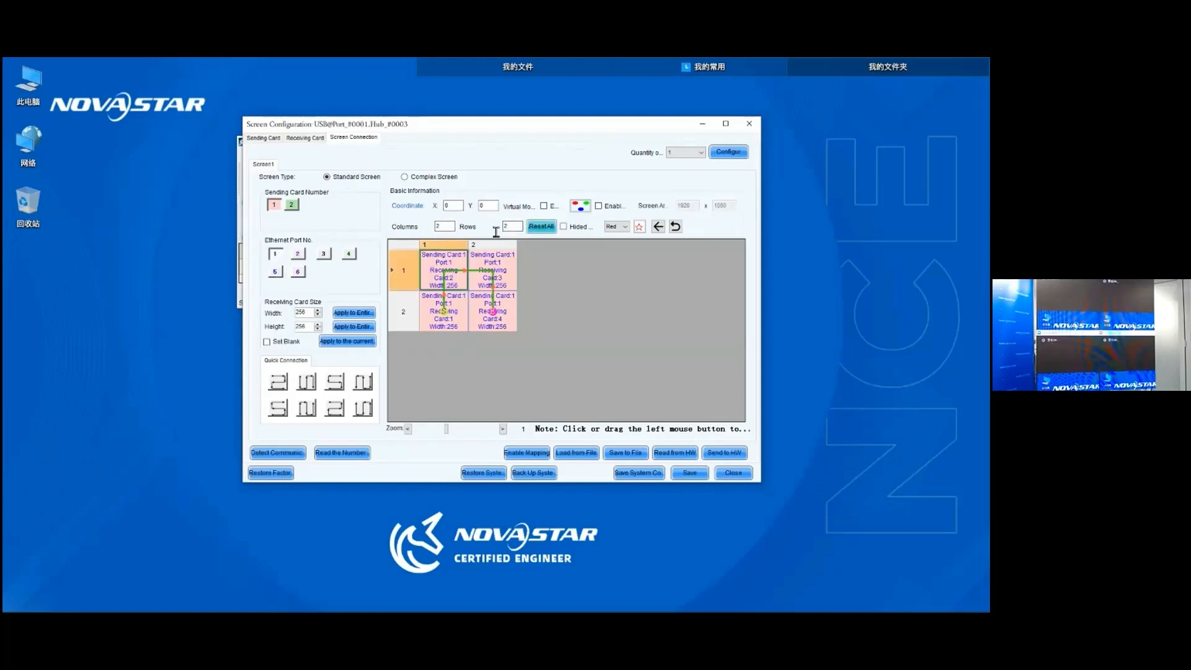
pyautogui.click(541, 226)
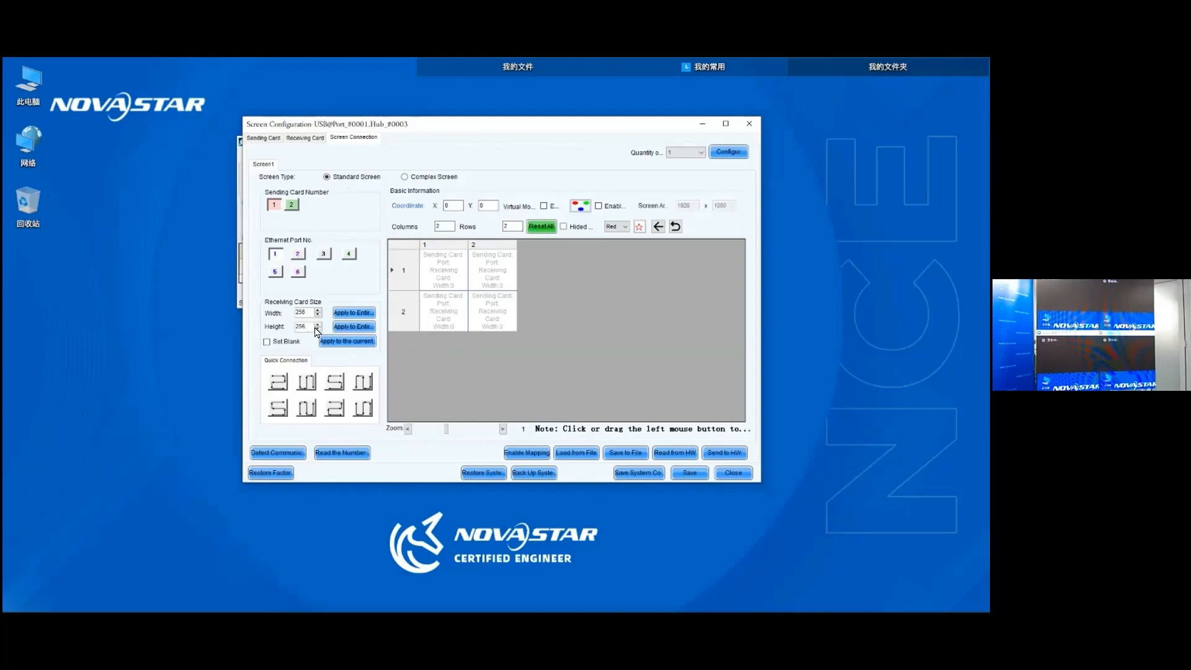
pyautogui.click(433, 316)
pyautogui.click(488, 269)
pyautogui.click(489, 315)
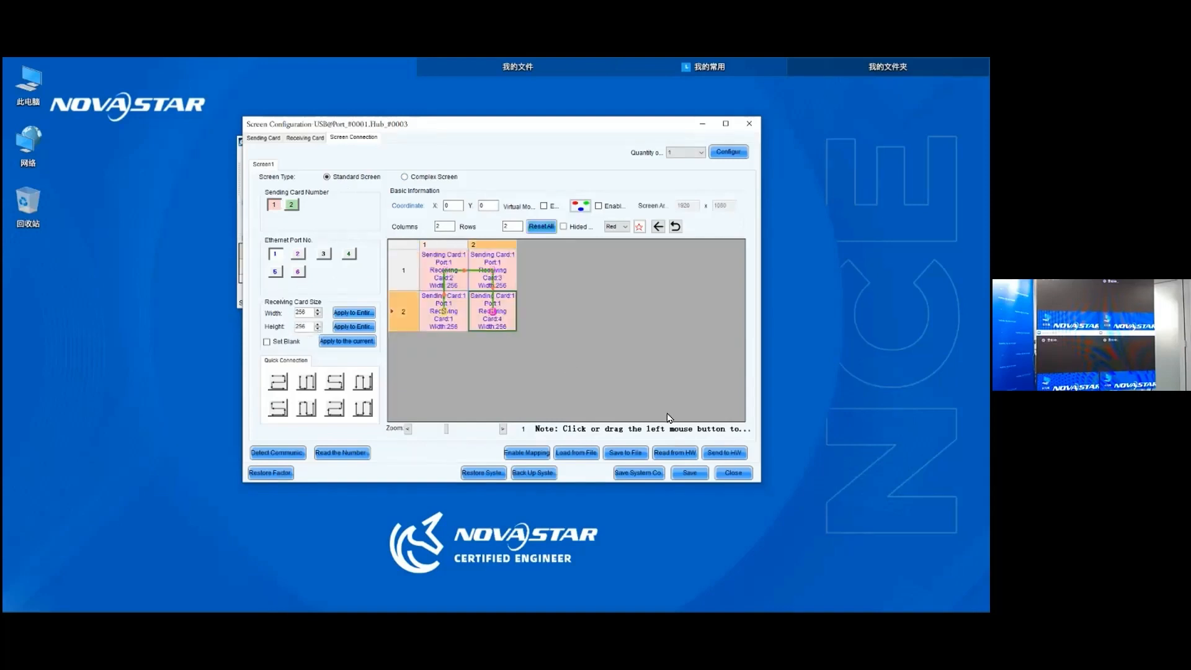
# - Send the cabinet layout to the hardware and save it
pyautogui.click(721, 453)
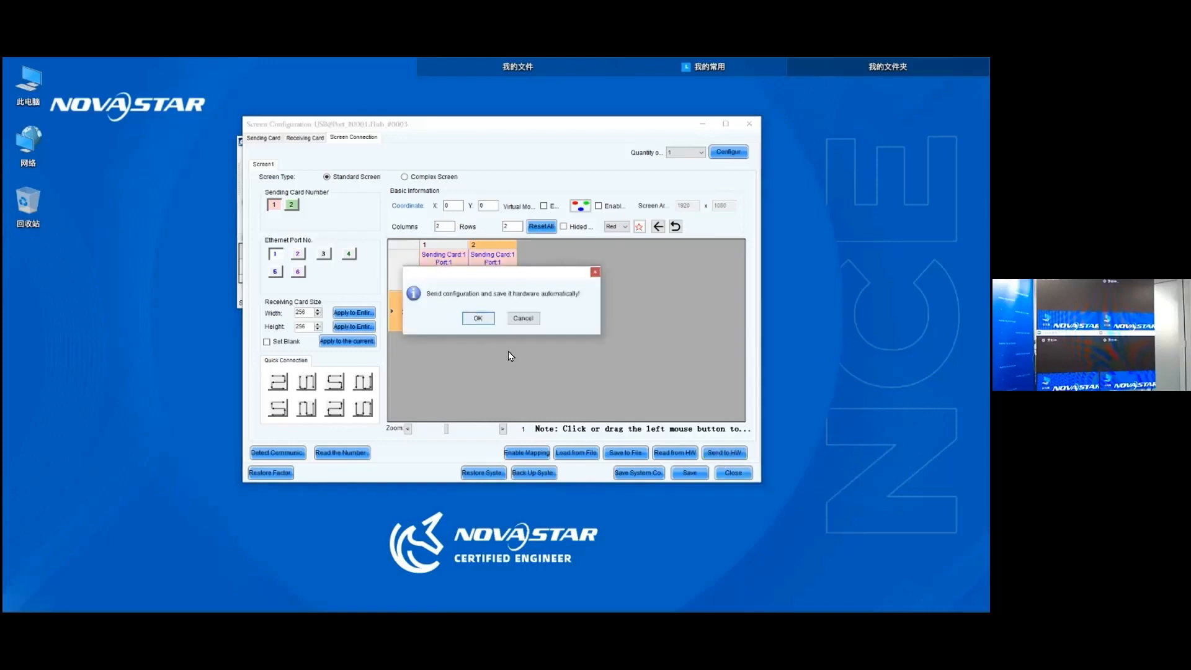
pyautogui.click(477, 318)
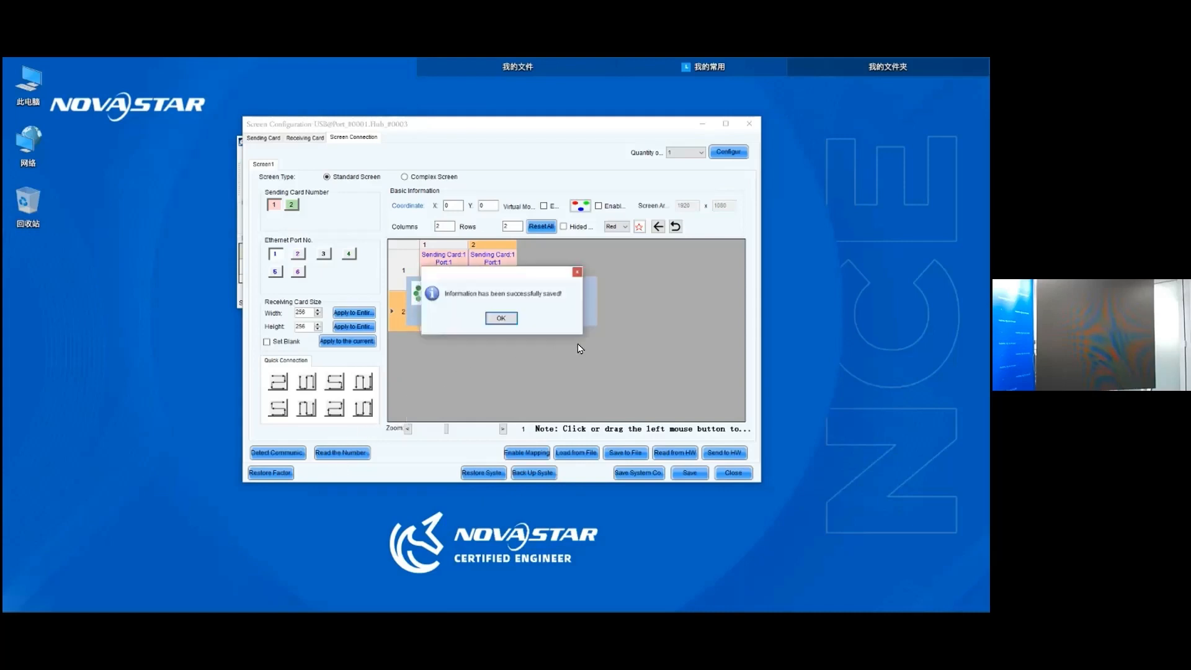
pyautogui.click(503, 318)
pyautogui.click(688, 473)
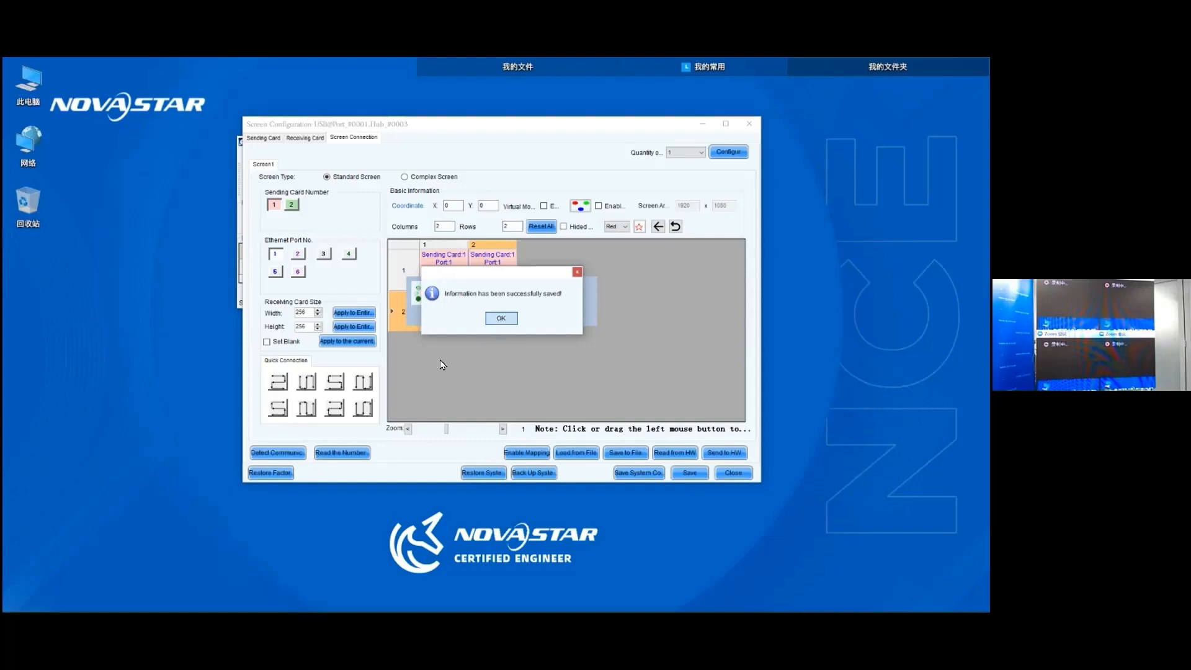
pyautogui.click(501, 319)
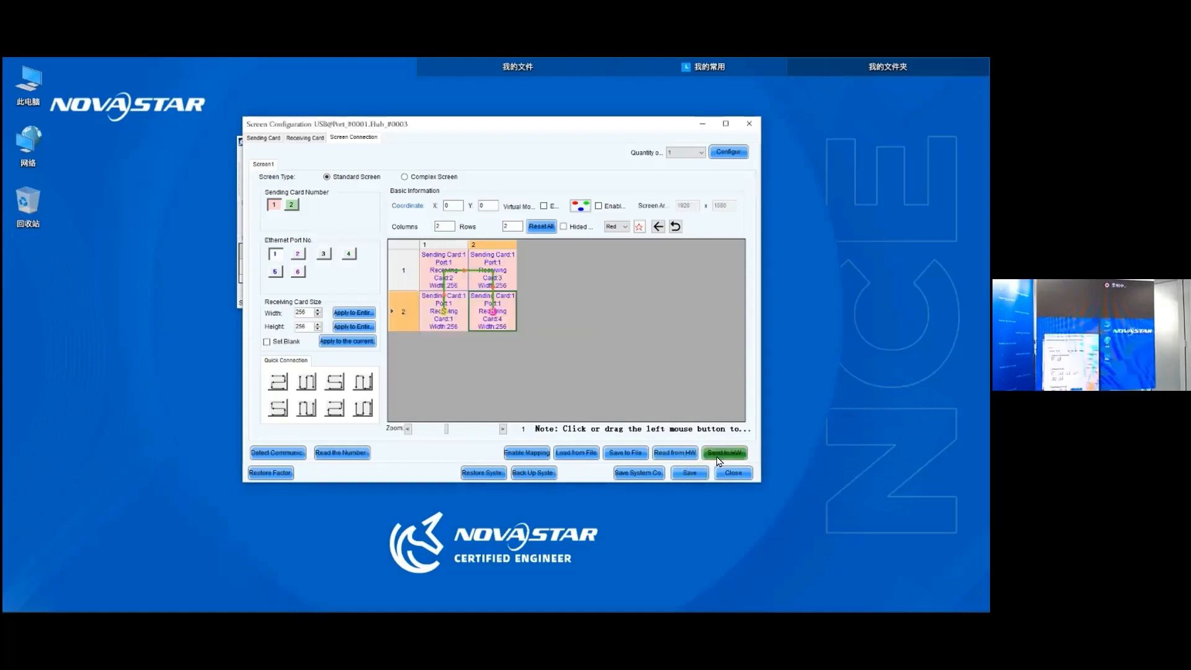
pyautogui.click(689, 469)
pyautogui.click(477, 318)
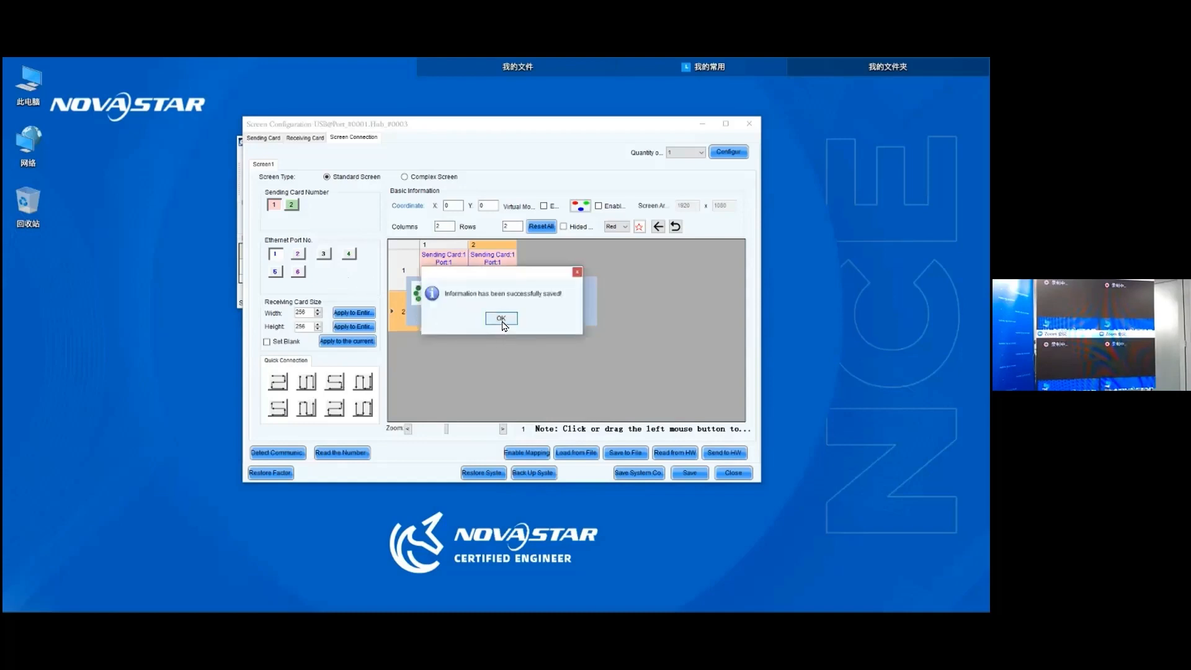
pyautogui.click(501, 319)
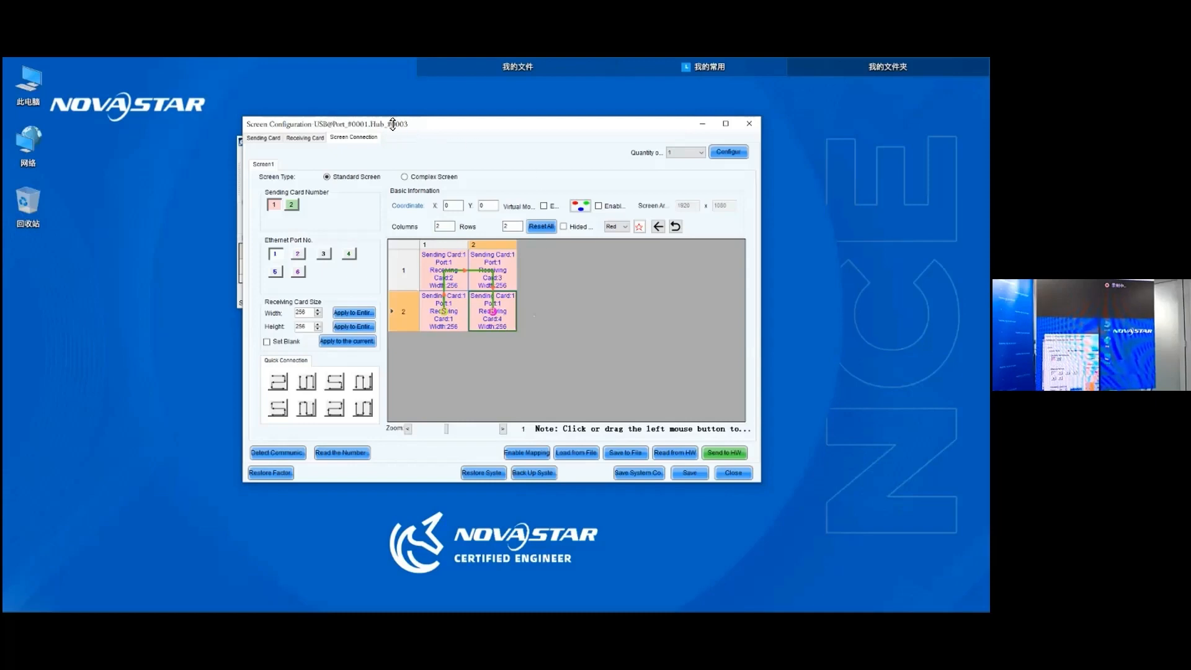
# - Reposition the Screen Configuration window and save the screen layout to the hardware once more
pyautogui.moveTo(501, 128); pyautogui.dragTo(472, 127)
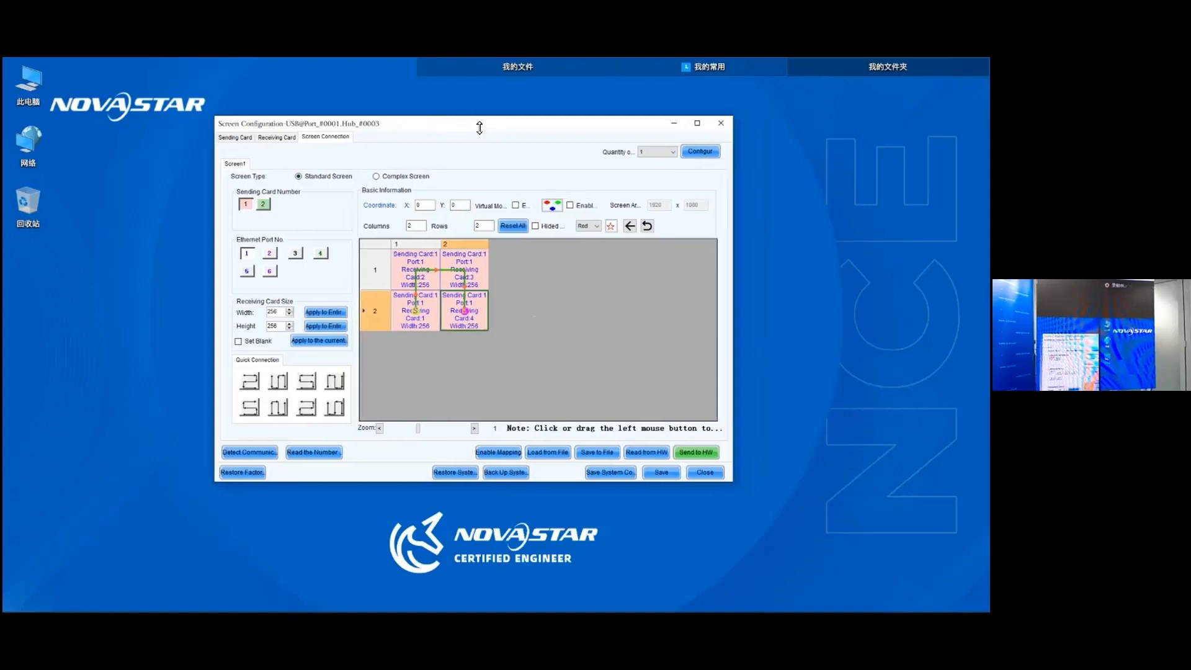
pyautogui.click(251, 200)
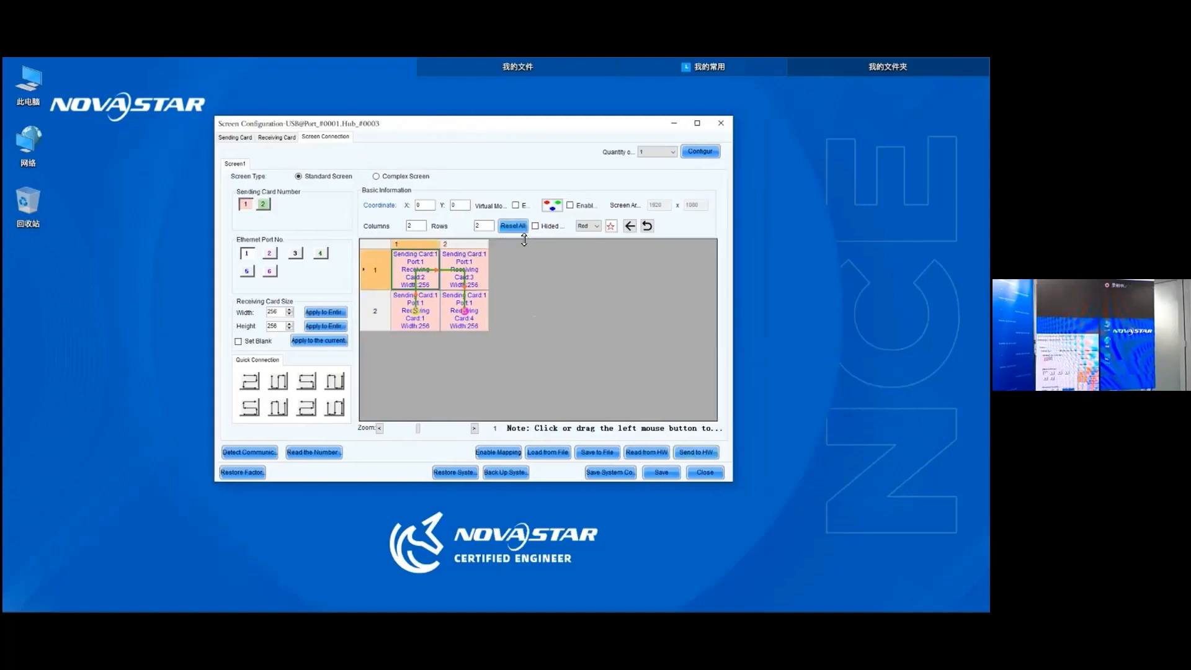
pyautogui.moveTo(528, 128); pyautogui.dragTo(486, 123)
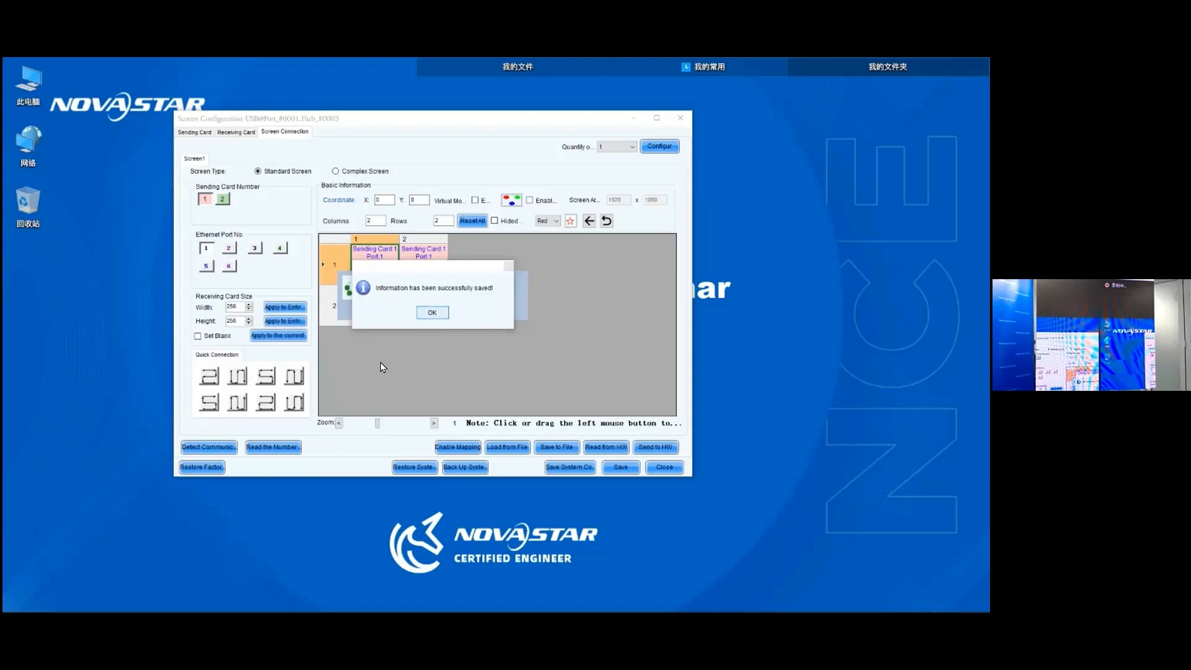
pyautogui.press('Return')
# - Replace the redundancy entry with one using sending card 1 port 1 as primary and sending card 2 port 1 as backup
pyautogui.click(660, 462)
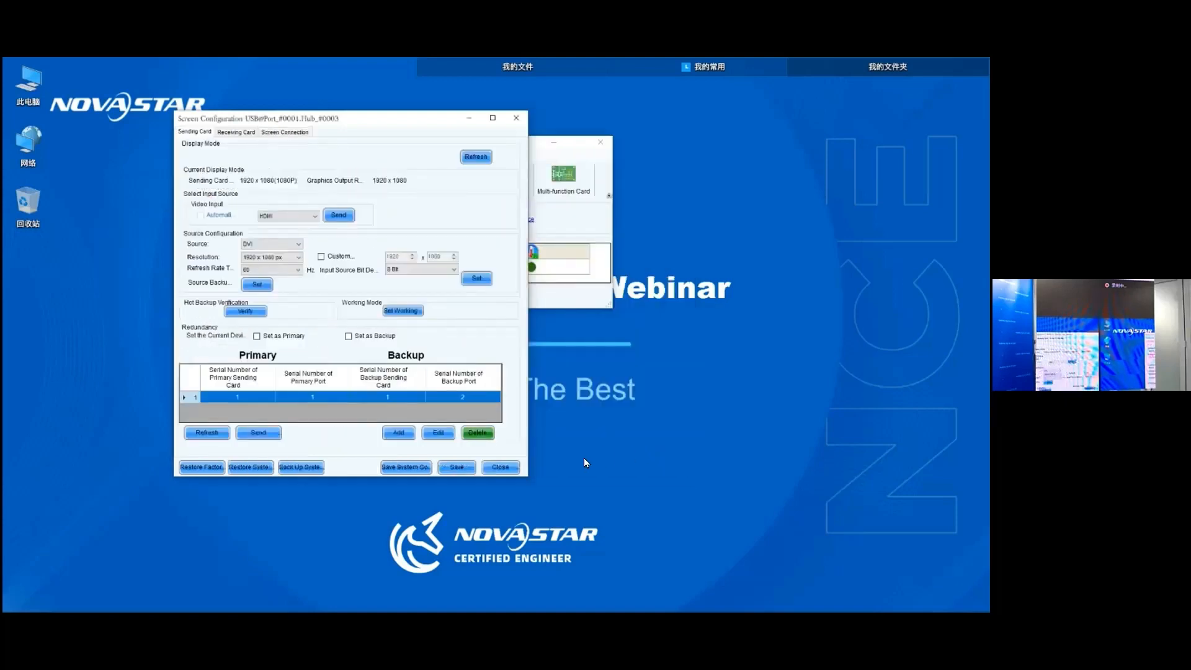
pyautogui.press('Return')
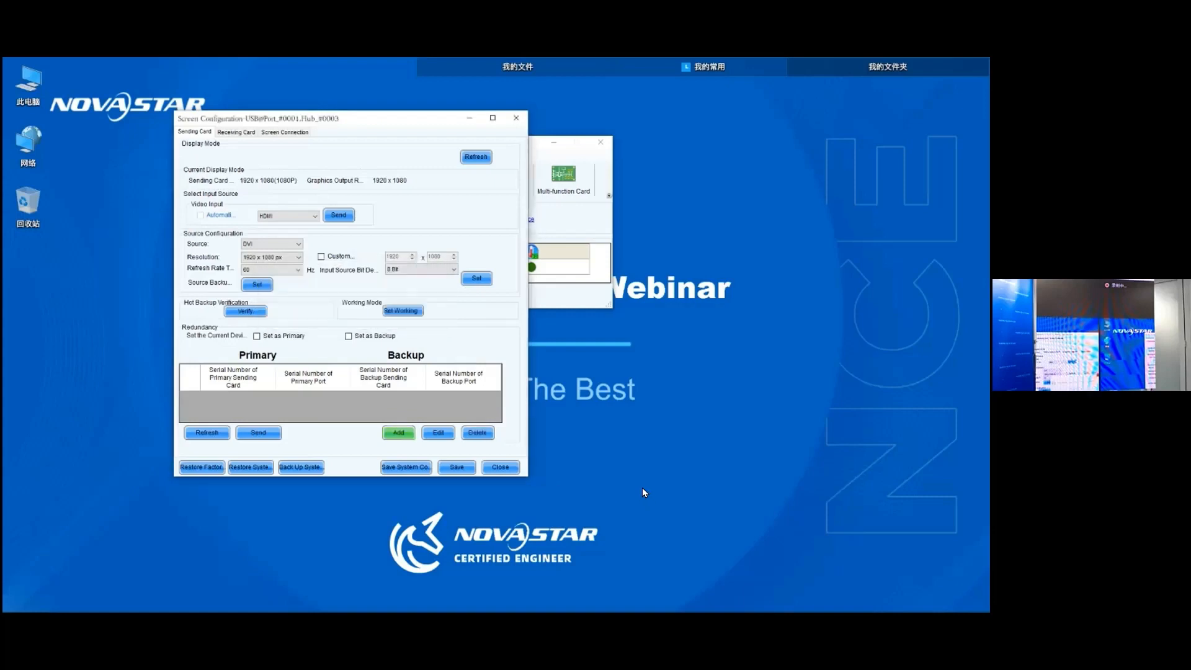
pyautogui.press('Return')
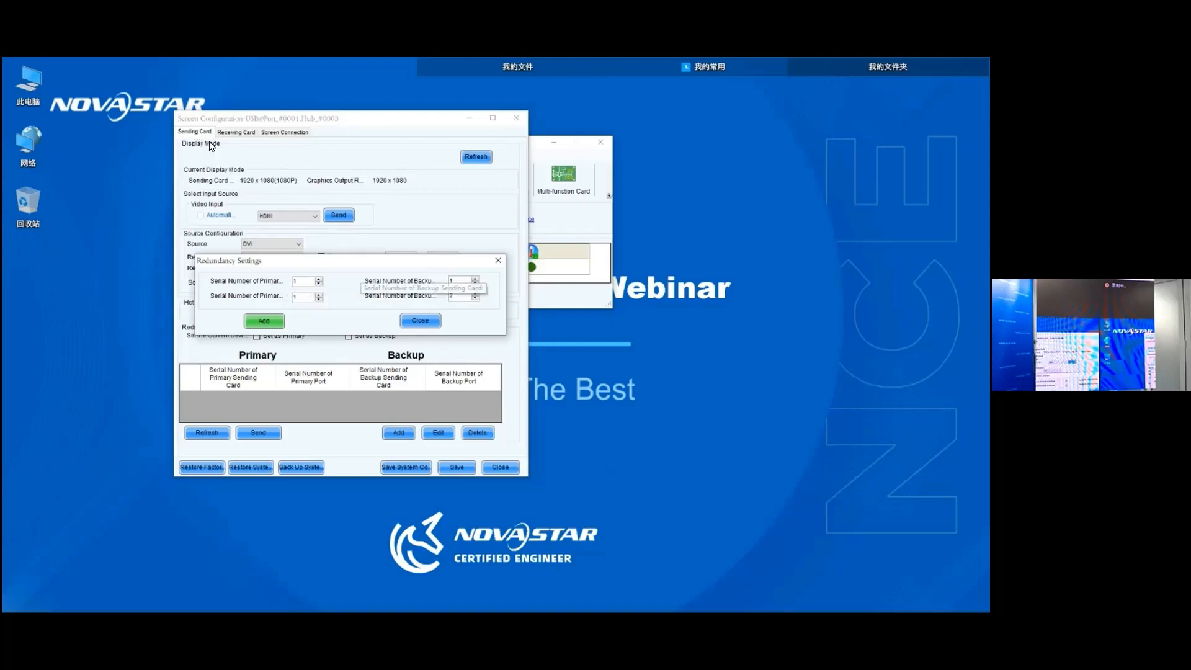
pyautogui.press('Tab')
pyautogui.write('2')
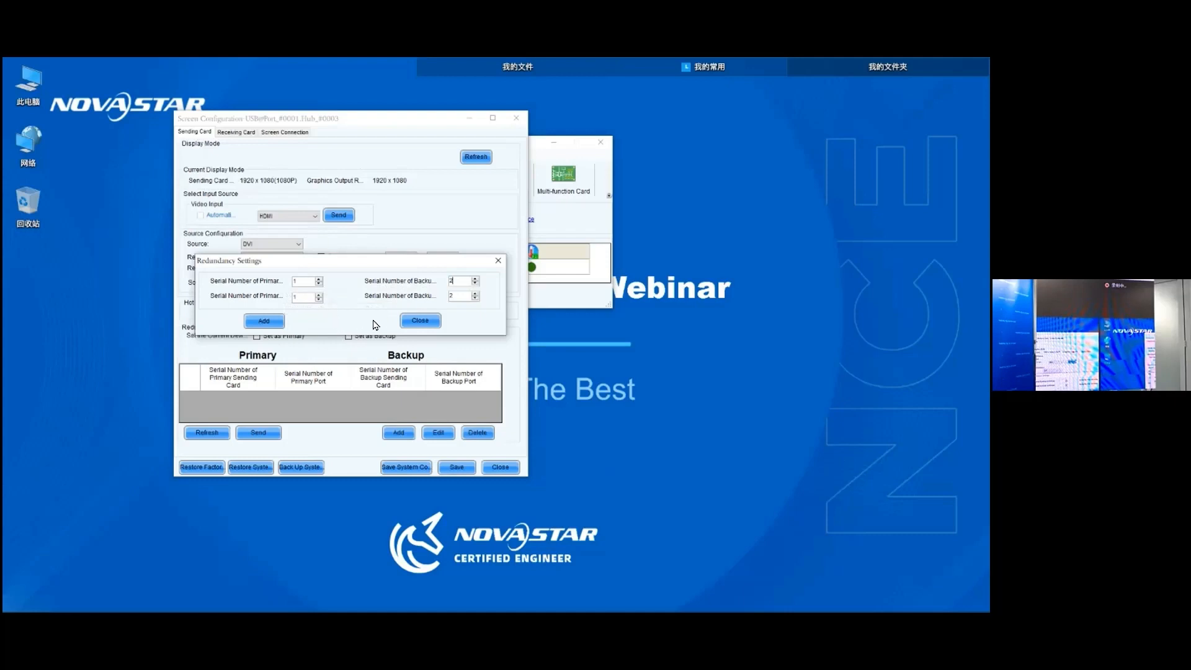
pyautogui.press('Tab')
pyautogui.click(452, 299)
pyautogui.write('1')
pyautogui.click(264, 320)
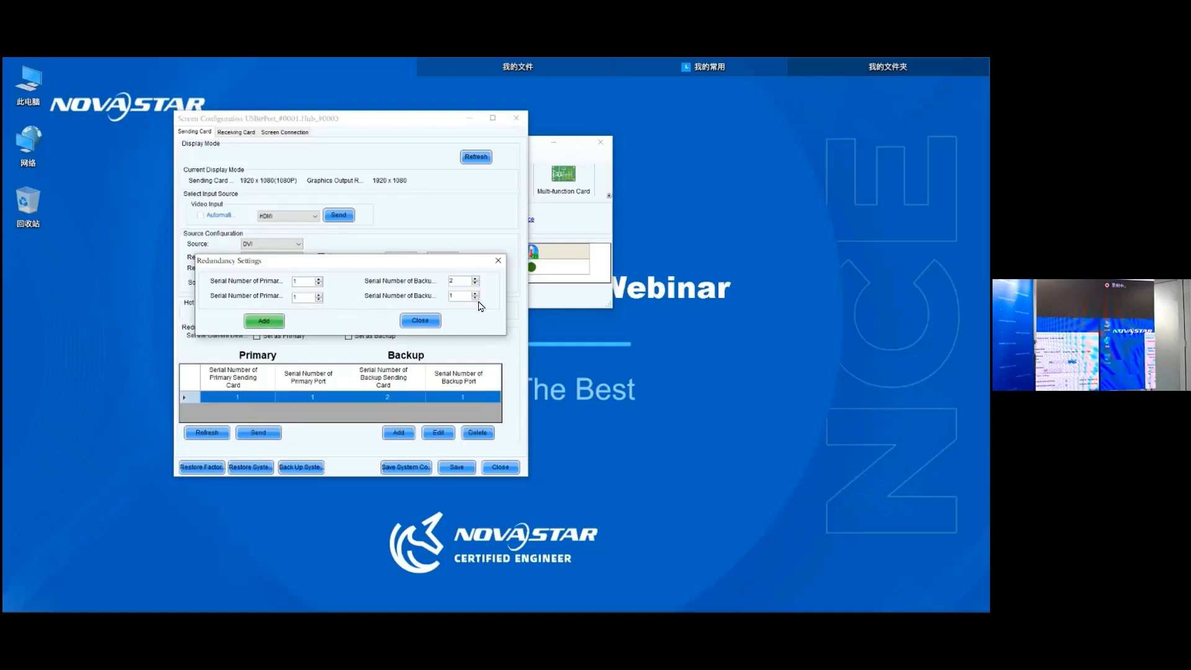
# - Close the redundancy settings and send the new redundancy entry to the device
pyautogui.click(420, 321)
pyautogui.click(258, 433)
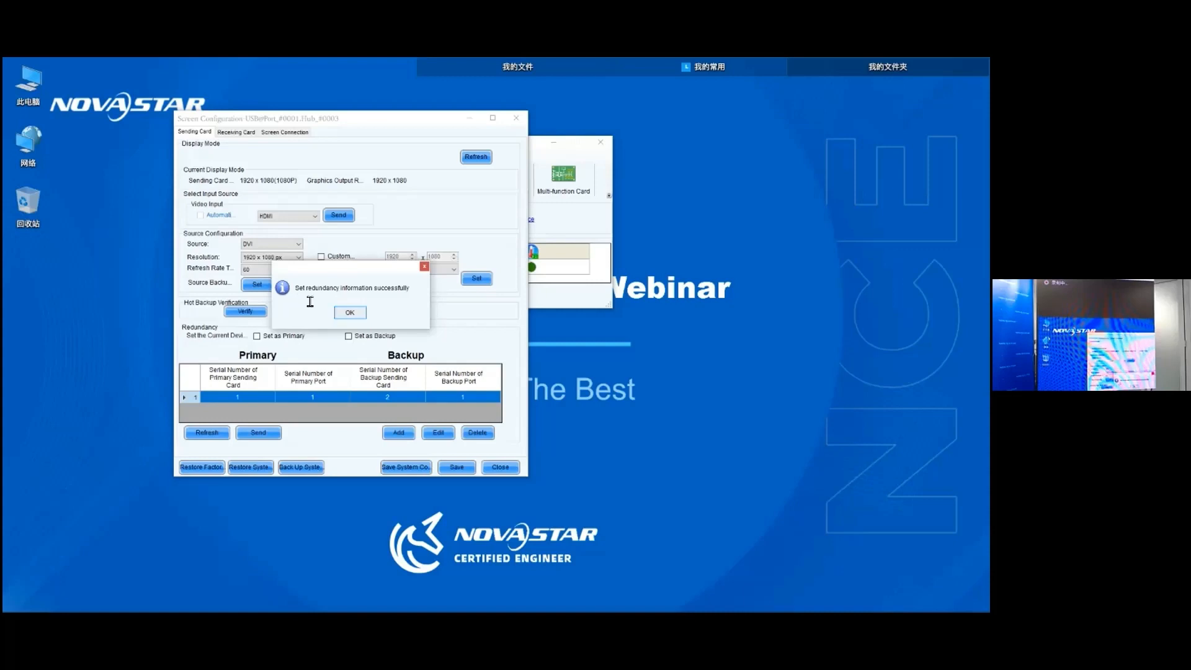
pyautogui.press('Return')
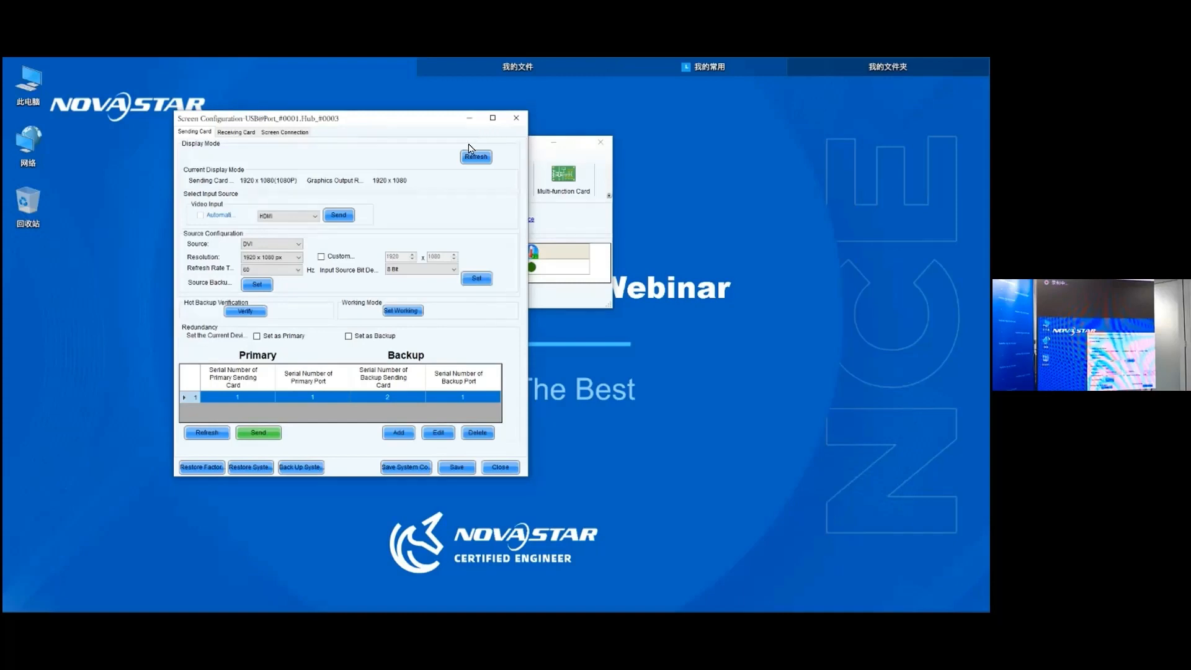
# - Delete the redundancy entry that uses sending card 2 port 1 as backup
pyautogui.moveTo(366, 119); pyautogui.dragTo(391, 130)
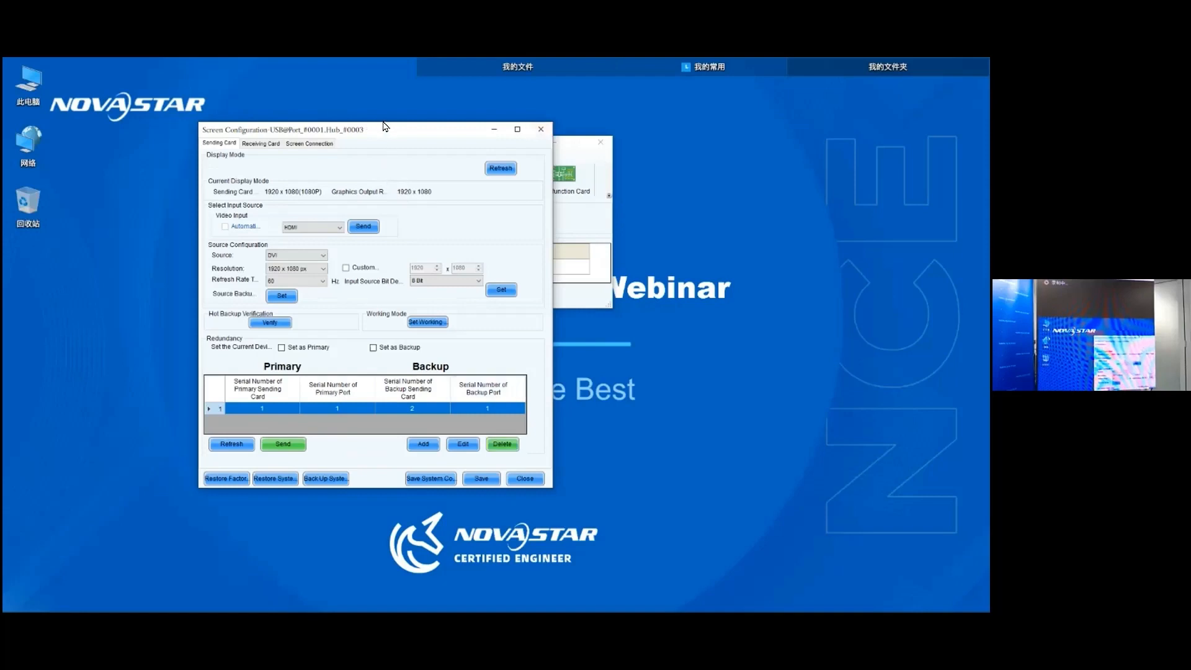
pyautogui.click(502, 444)
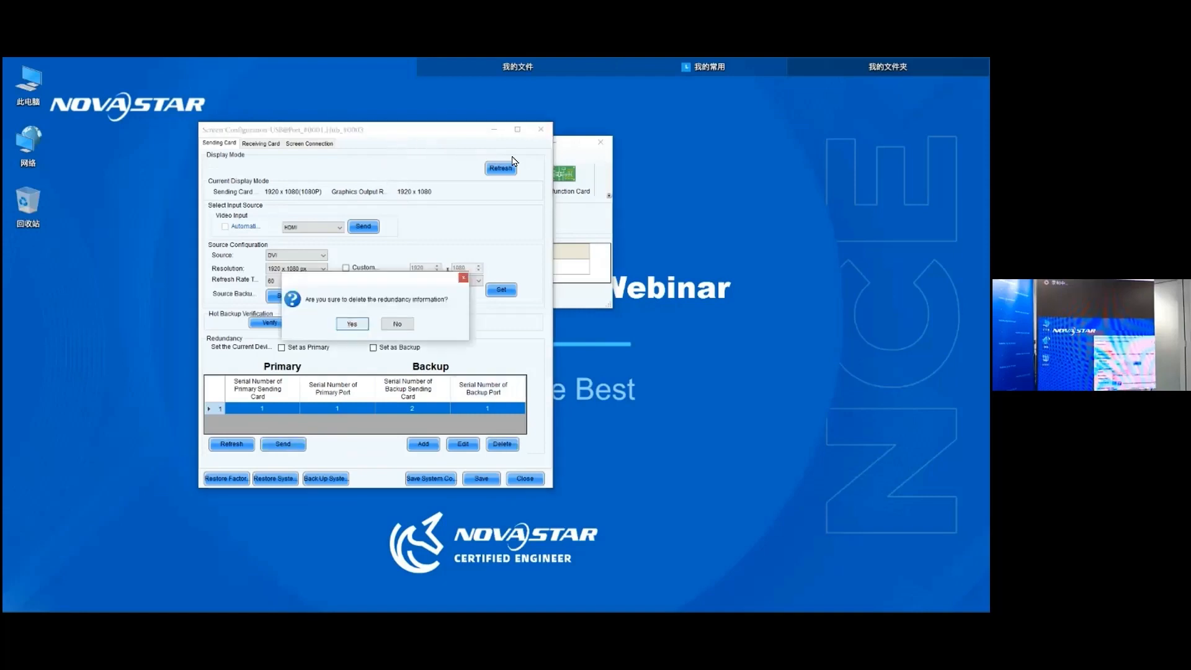
pyautogui.press('Return')
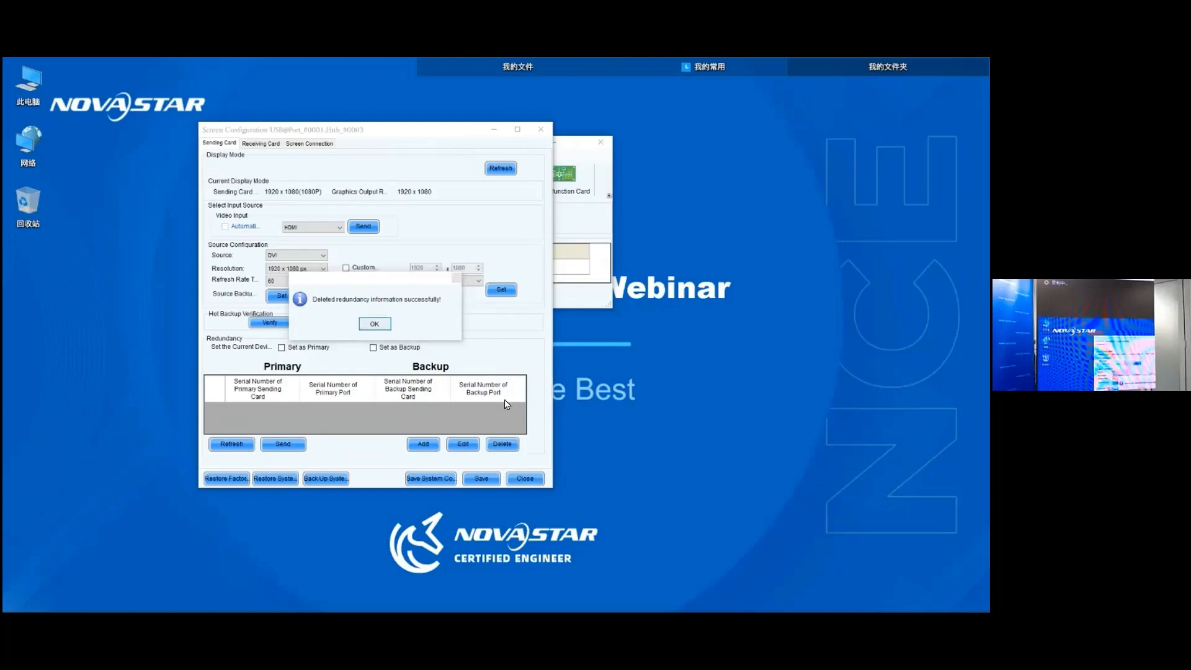
pyautogui.press('Return')
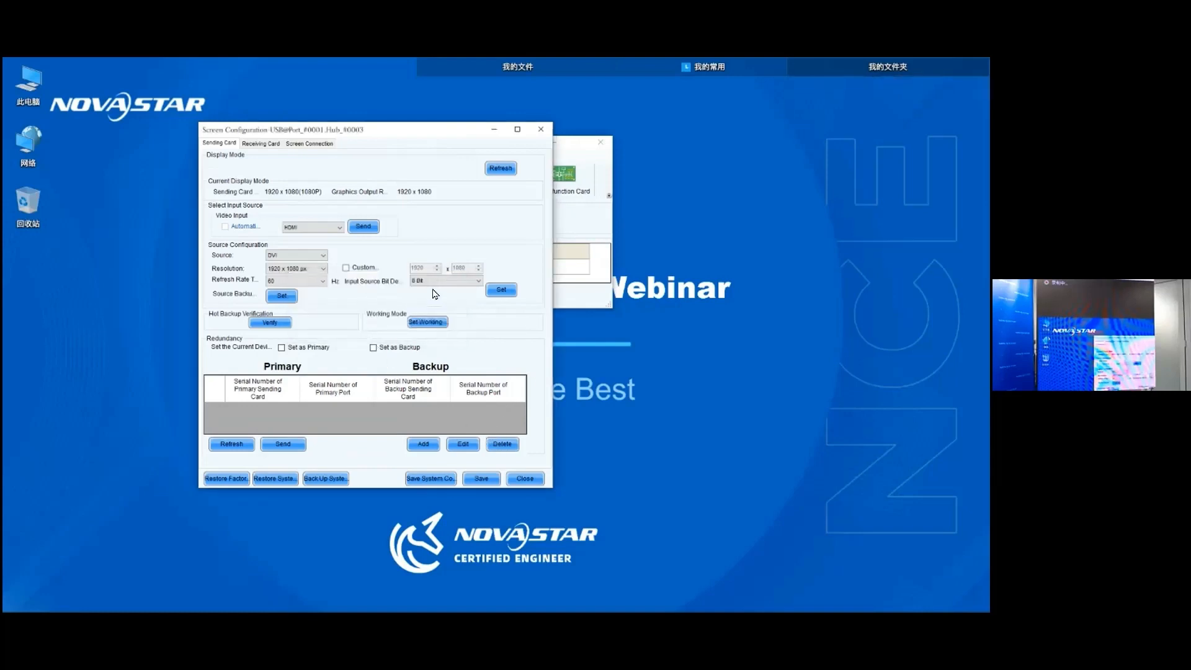
# - Switch to the slide presentation and advance to the Way 3 redundancy diagram for non-cascaded units
pyautogui.hotkey('alt', 'Tab')
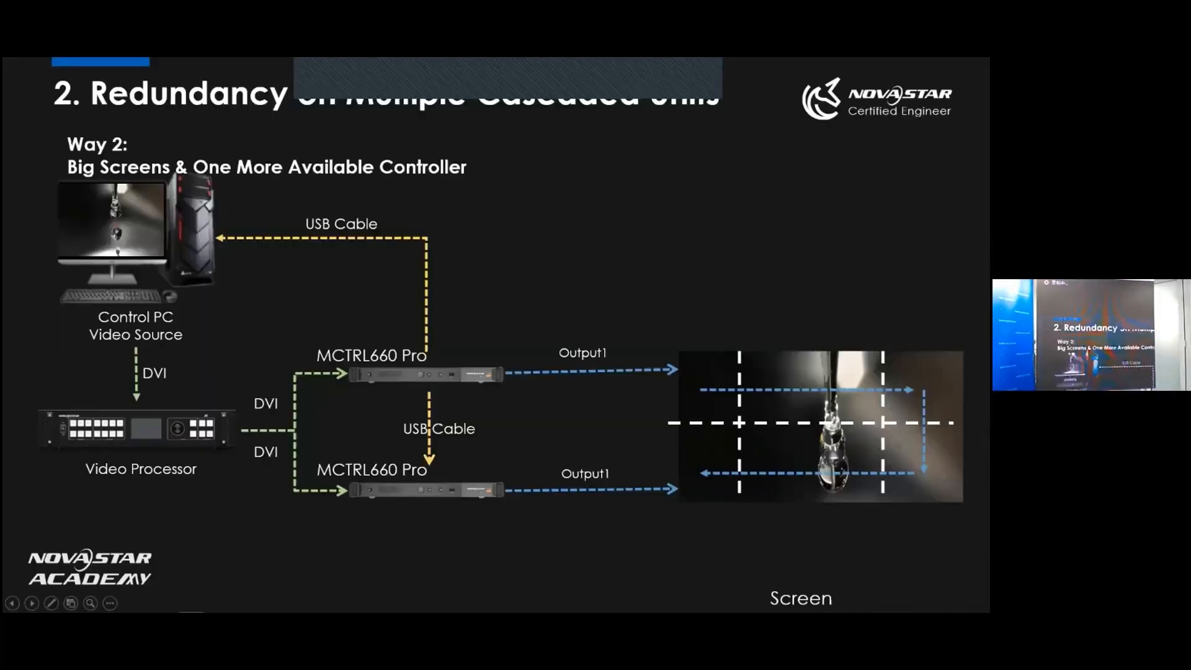
pyautogui.press('Right')
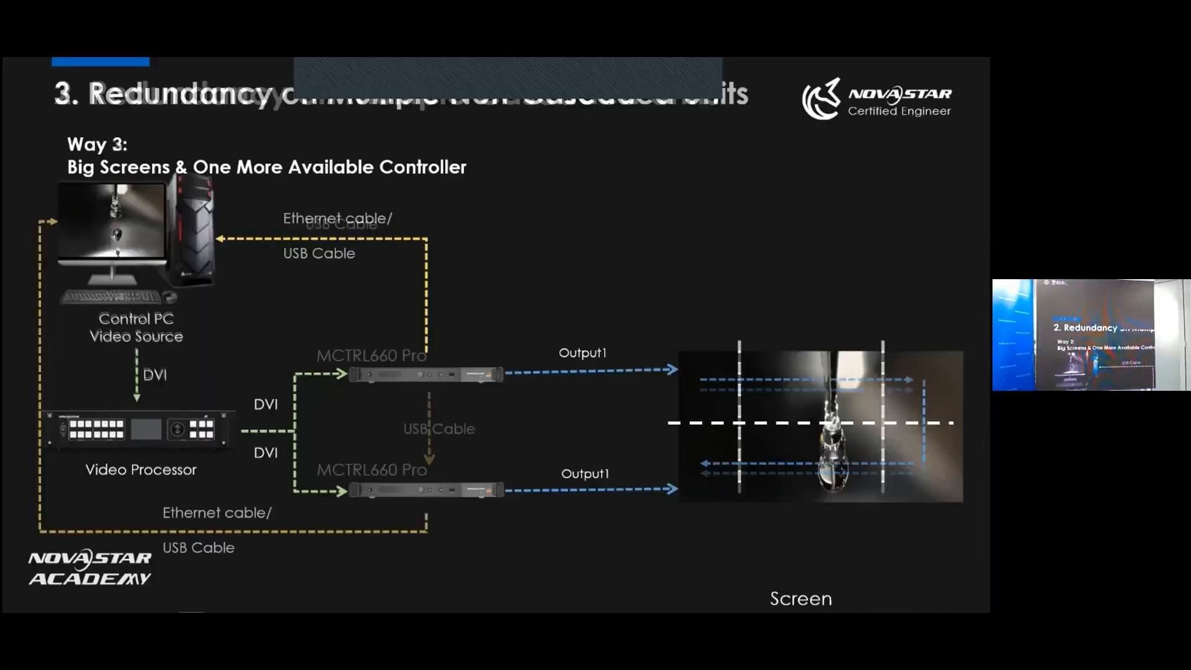
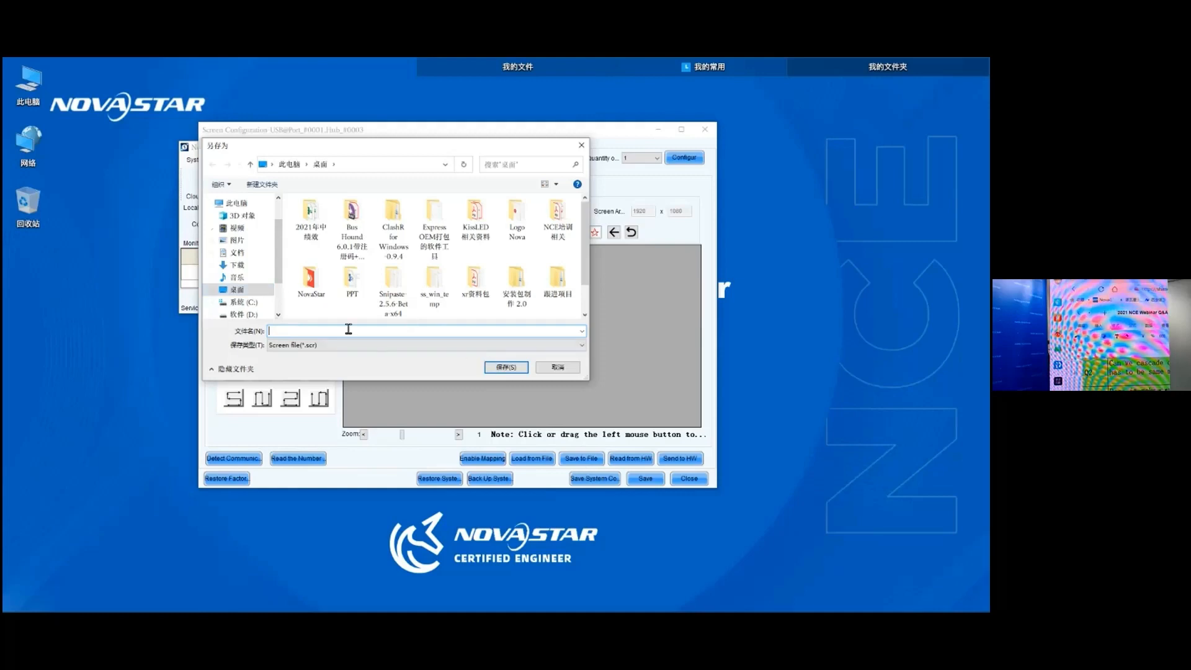
# - Save the screen connection configuration to the desktop as a screen file named demo
pyautogui.write('demo')
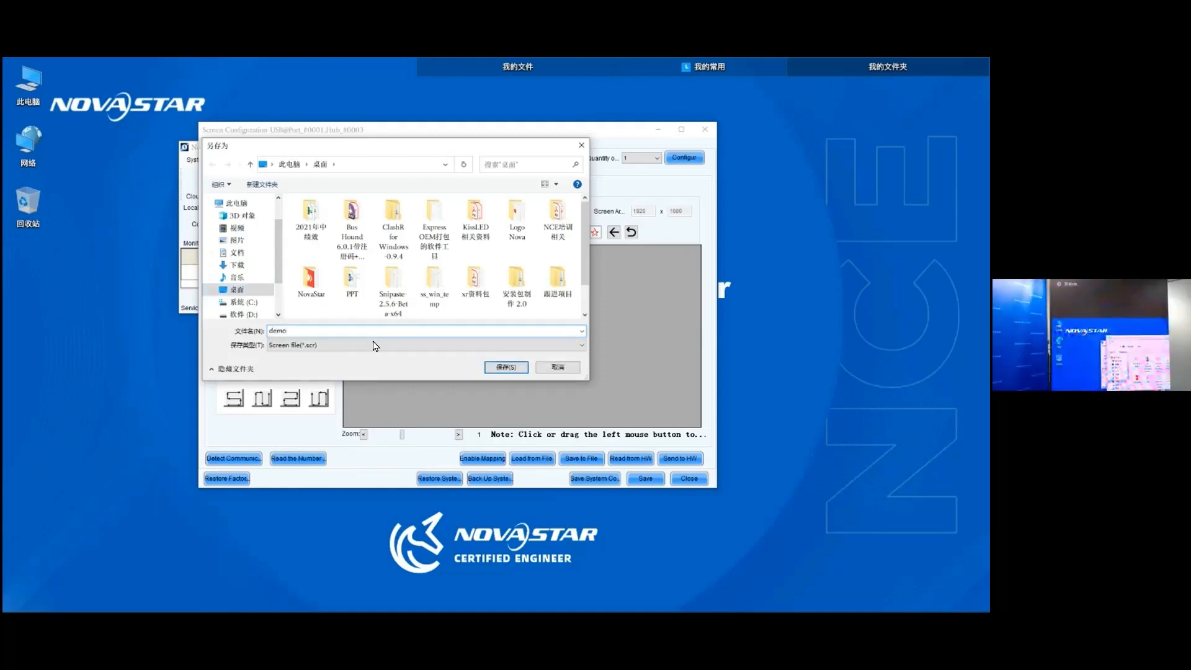
pyautogui.click(507, 367)
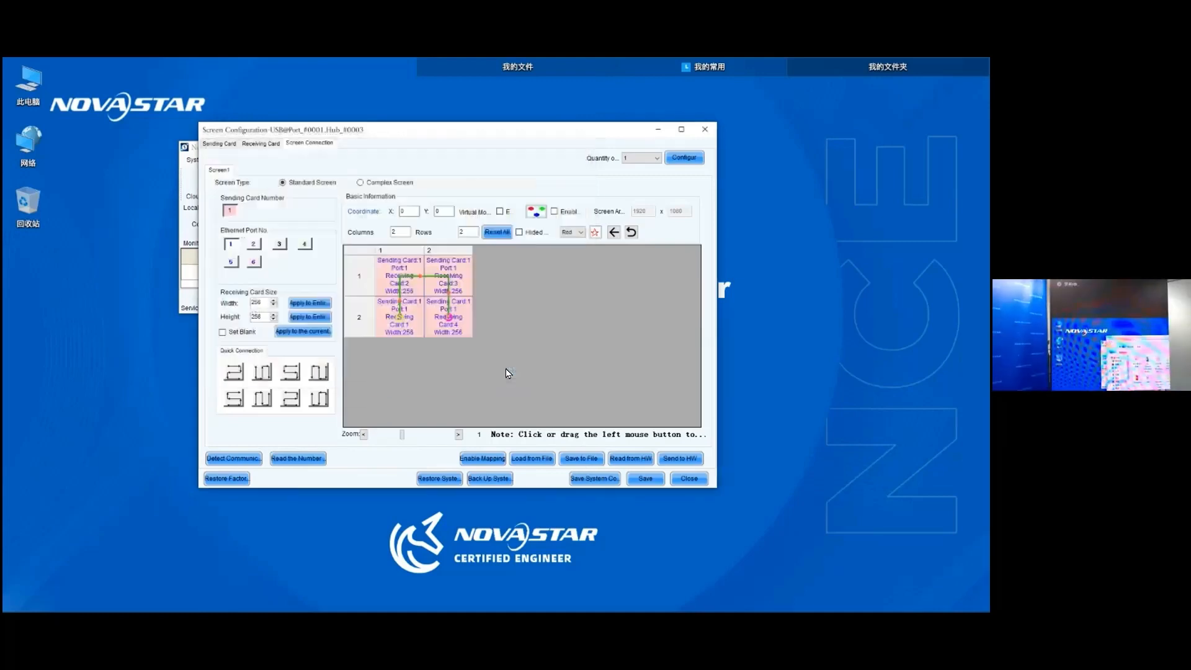
pyautogui.press('Return')
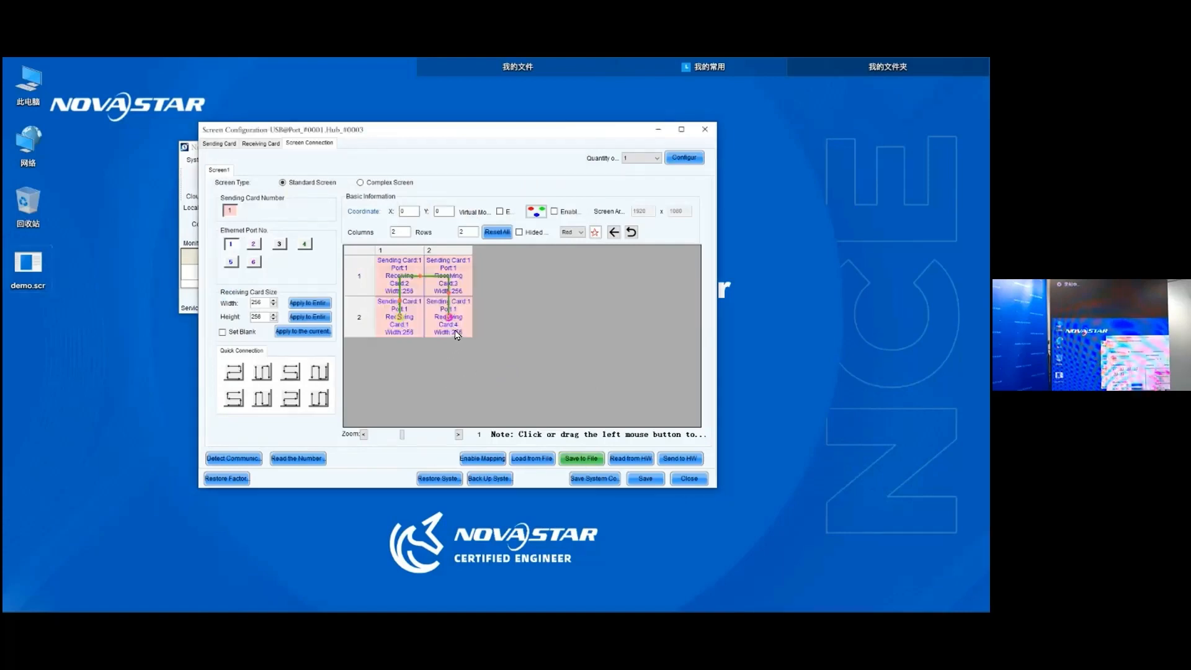
# - Send the 2x2 screen connection to the first controller and save it to its hardware
pyautogui.click(680, 462)
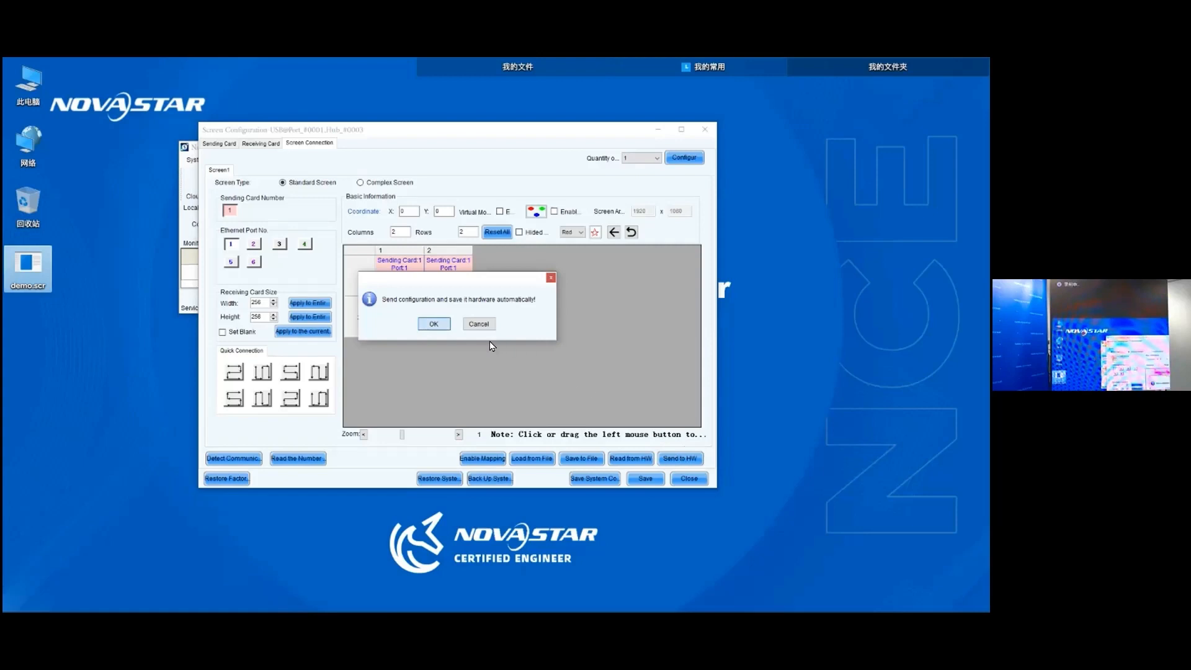
pyautogui.press('Return')
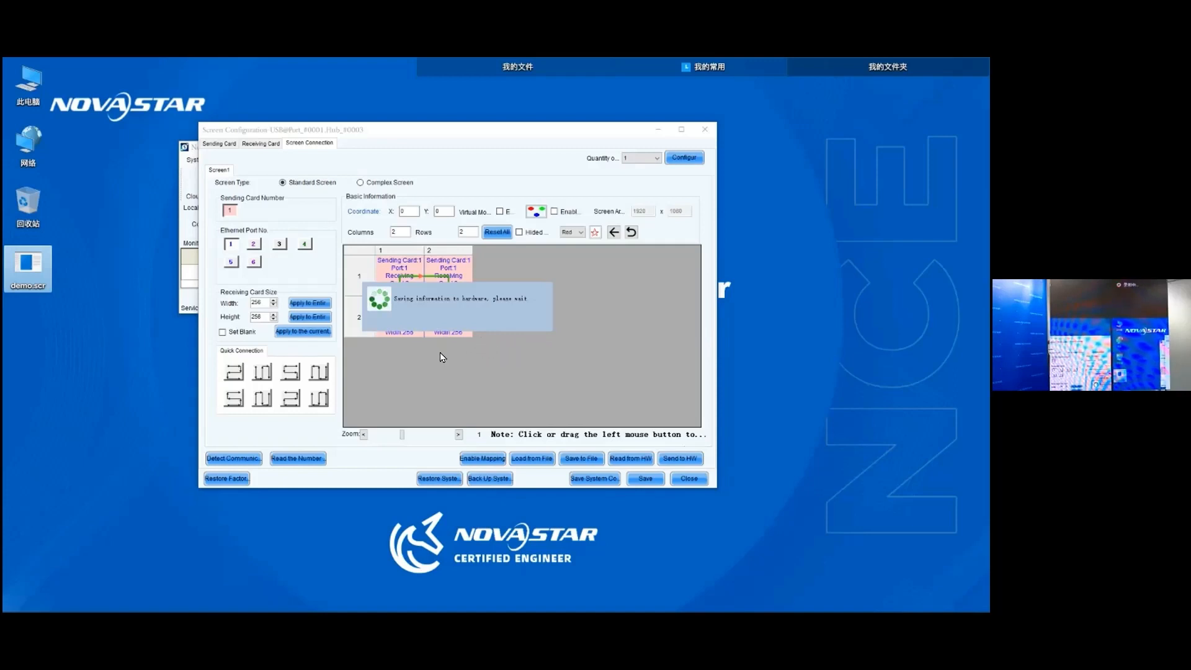
pyautogui.click(457, 324)
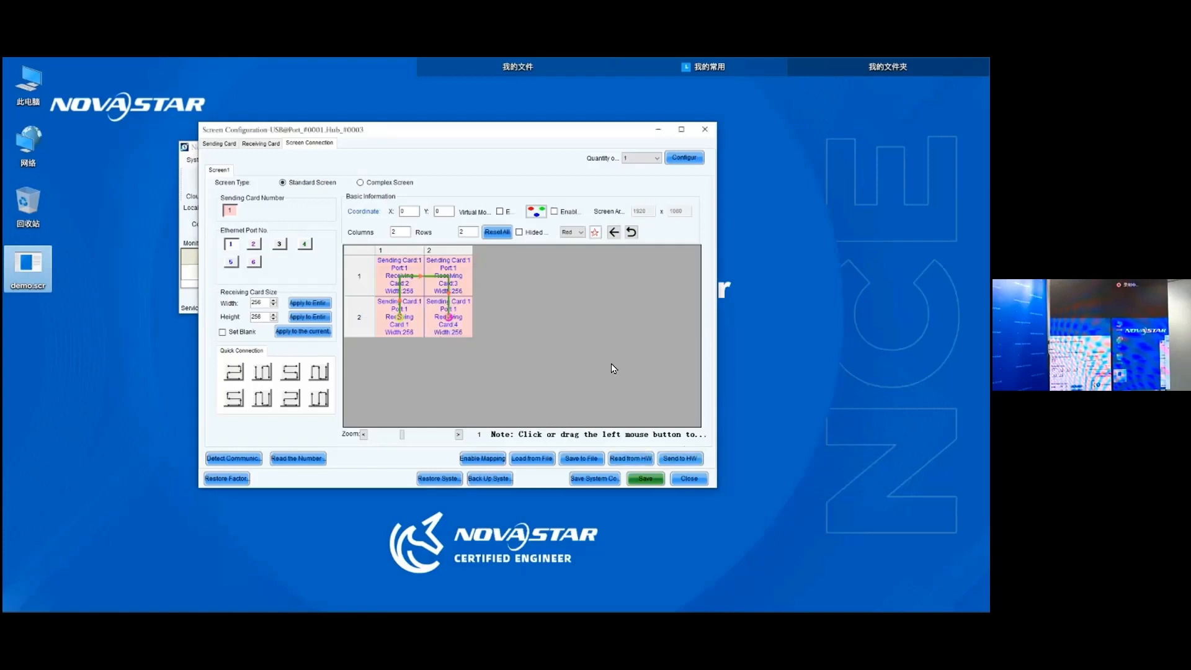
pyautogui.click(645, 479)
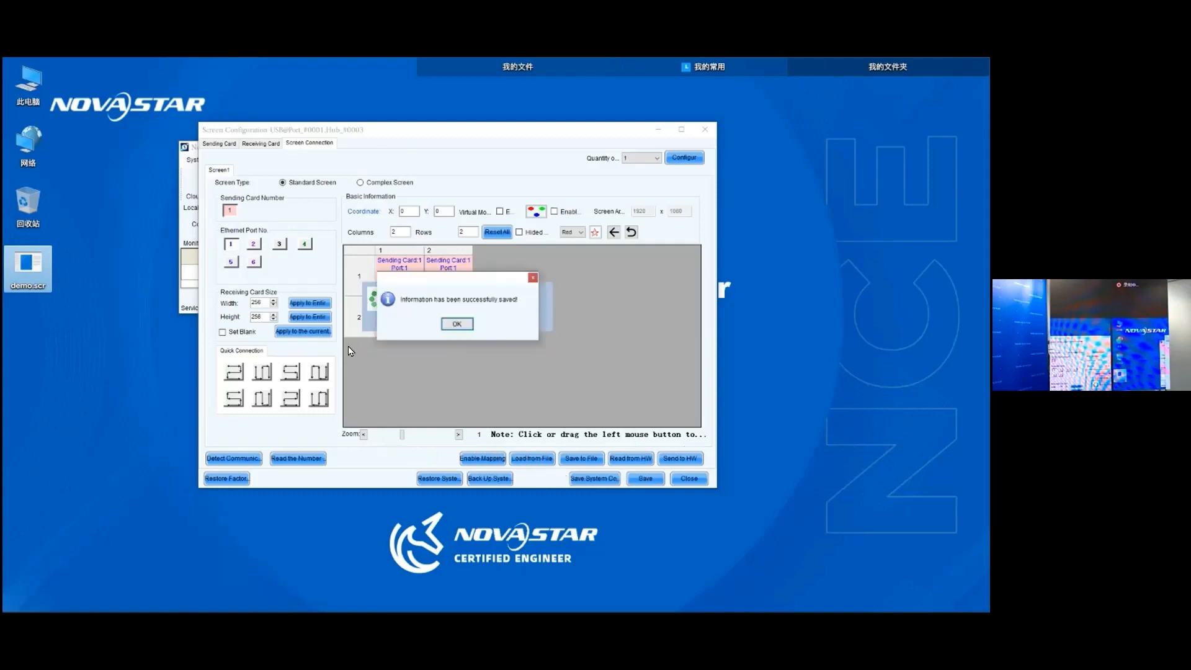
pyautogui.press('Return')
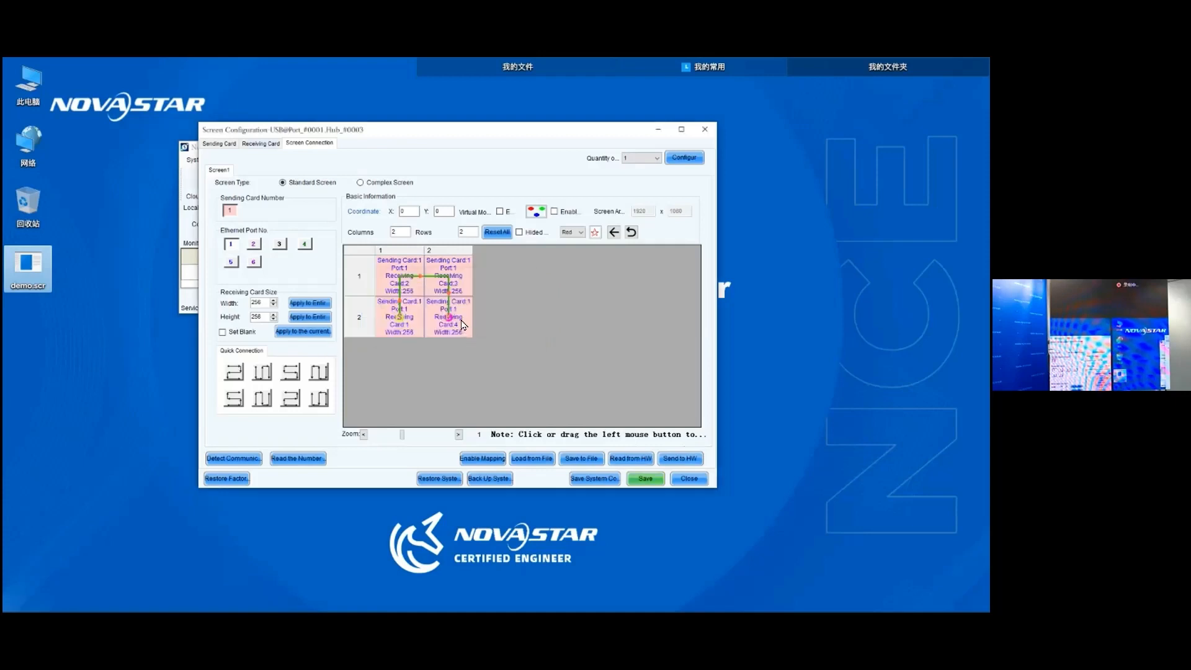
# - Set the first controller as the primary device in the sending card redundancy settings
pyautogui.click(219, 143)
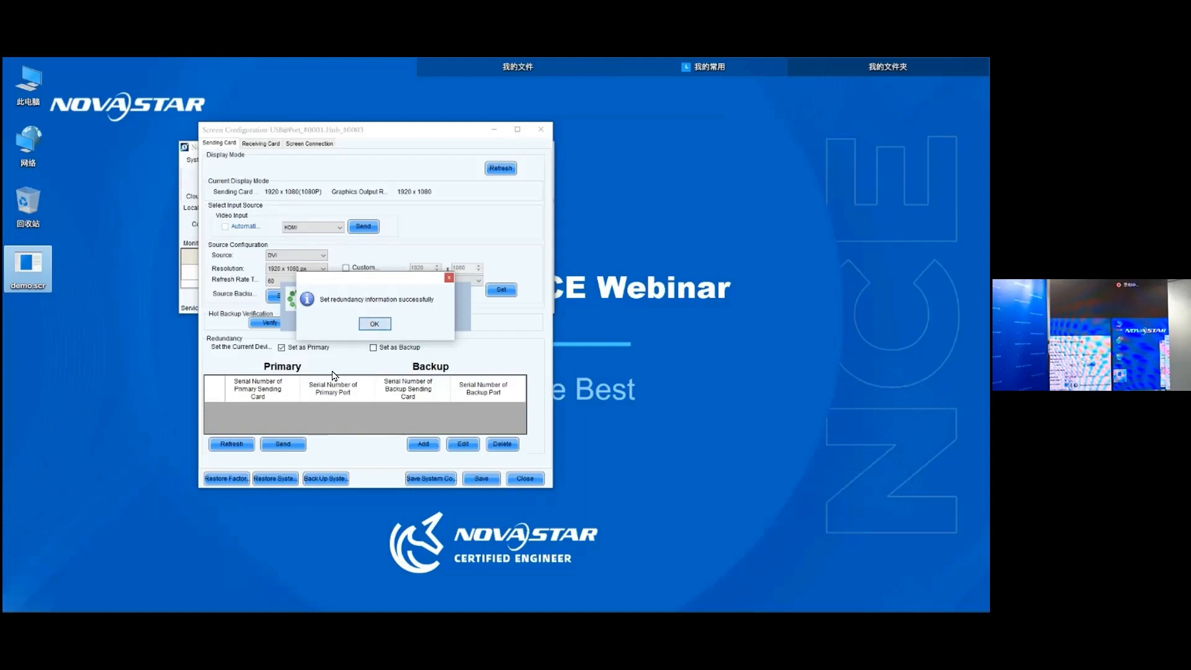
pyautogui.press('Return')
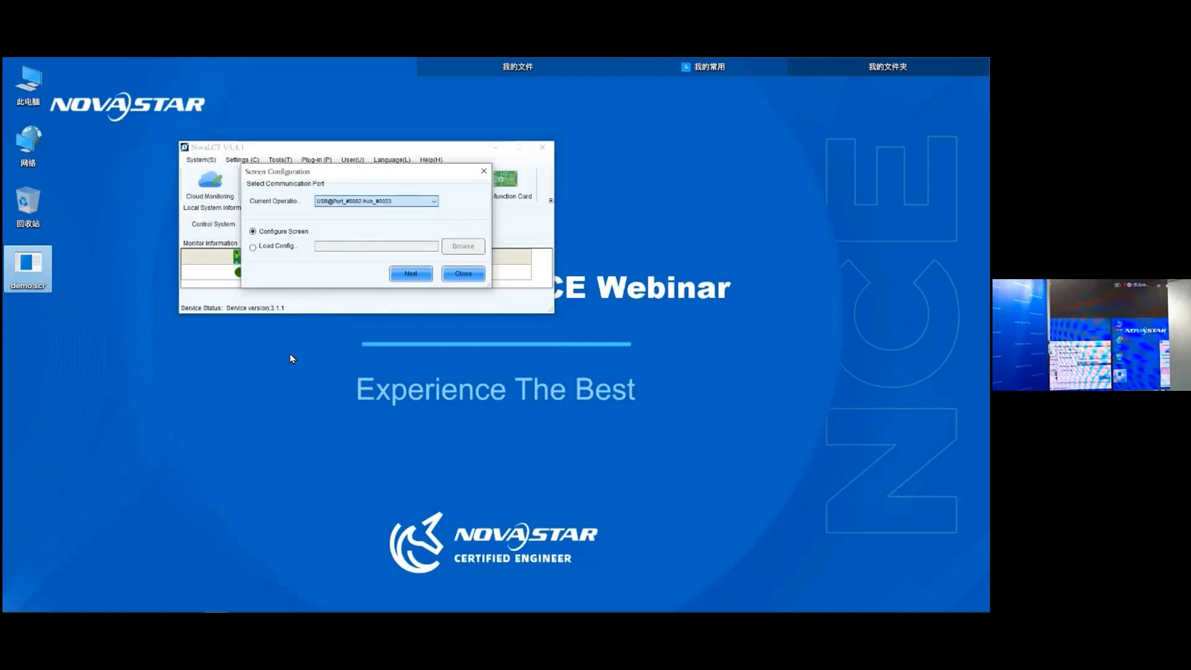
# - Open the screen configuration for the controller on USB@Port_#0002.Hub_#0003 and load the screen connection from demo.scr
pyautogui.click(410, 273)
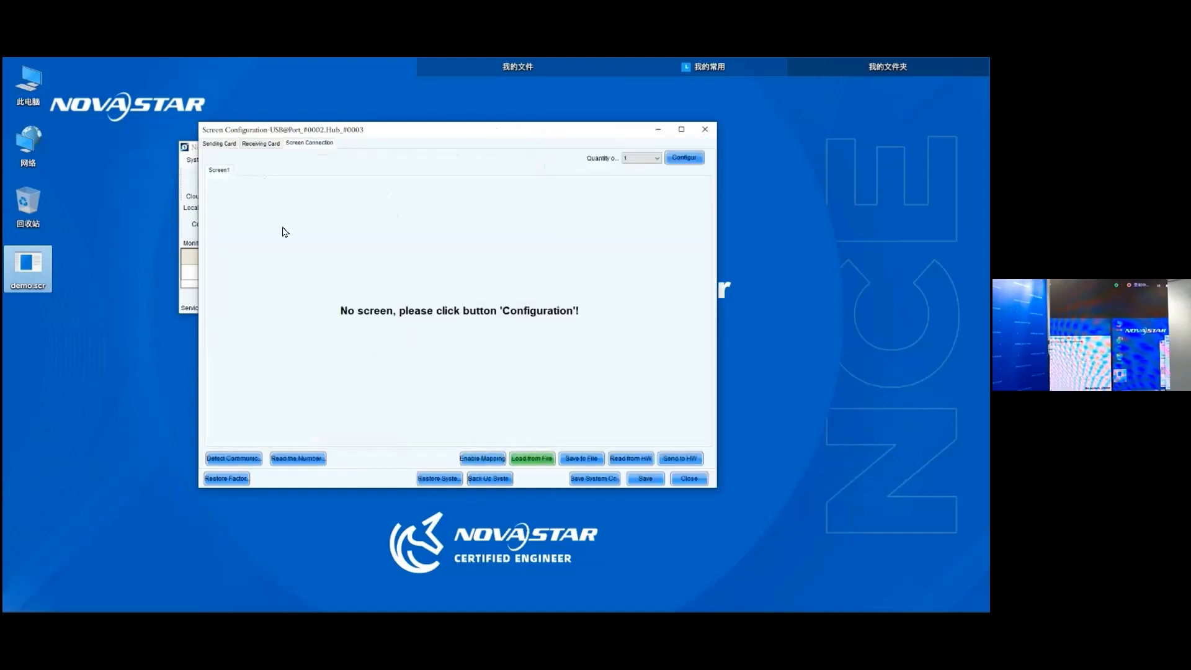
pyautogui.click(532, 458)
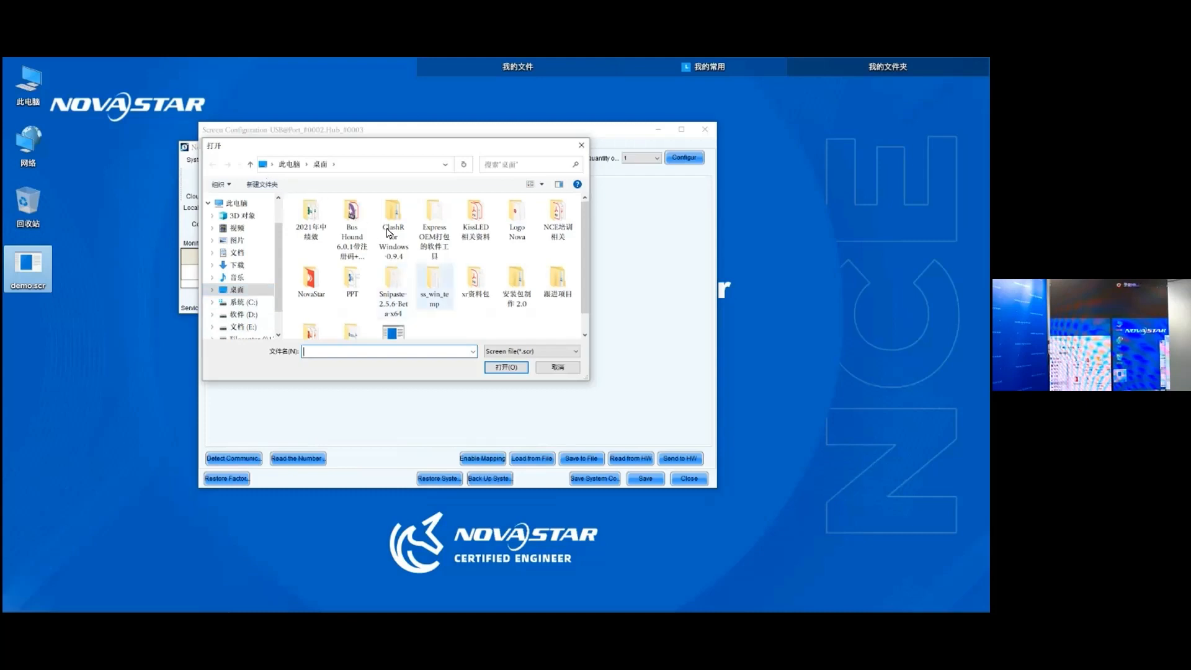
pyautogui.scroll(-1, 411, 205)
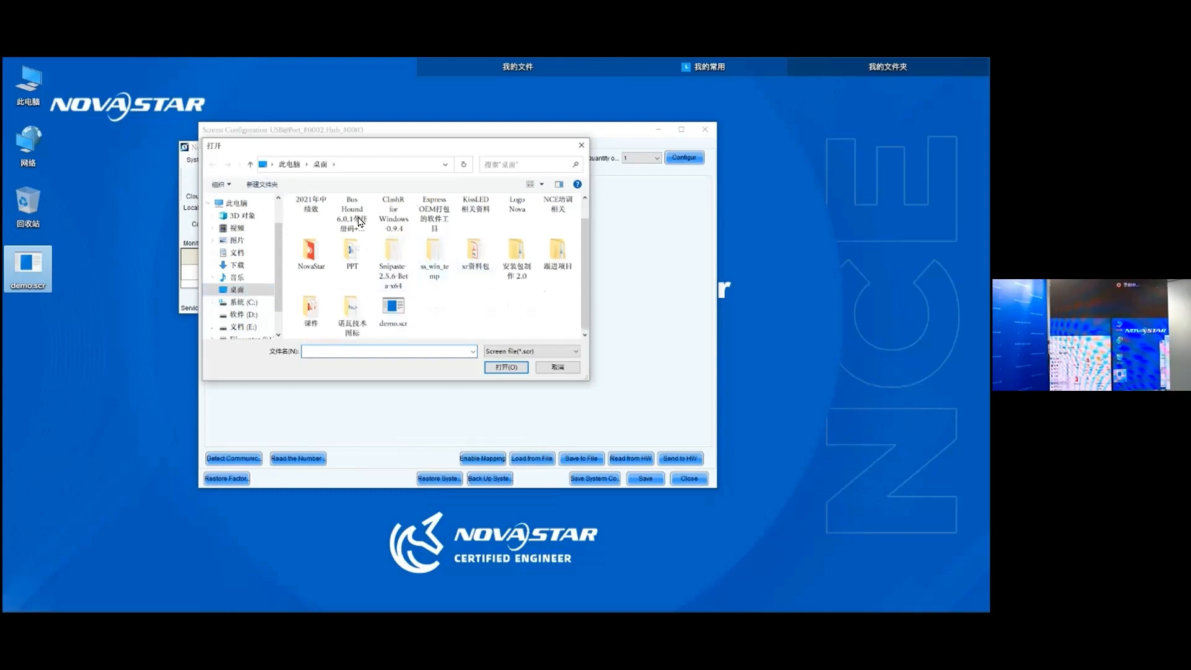
pyautogui.click(394, 311)
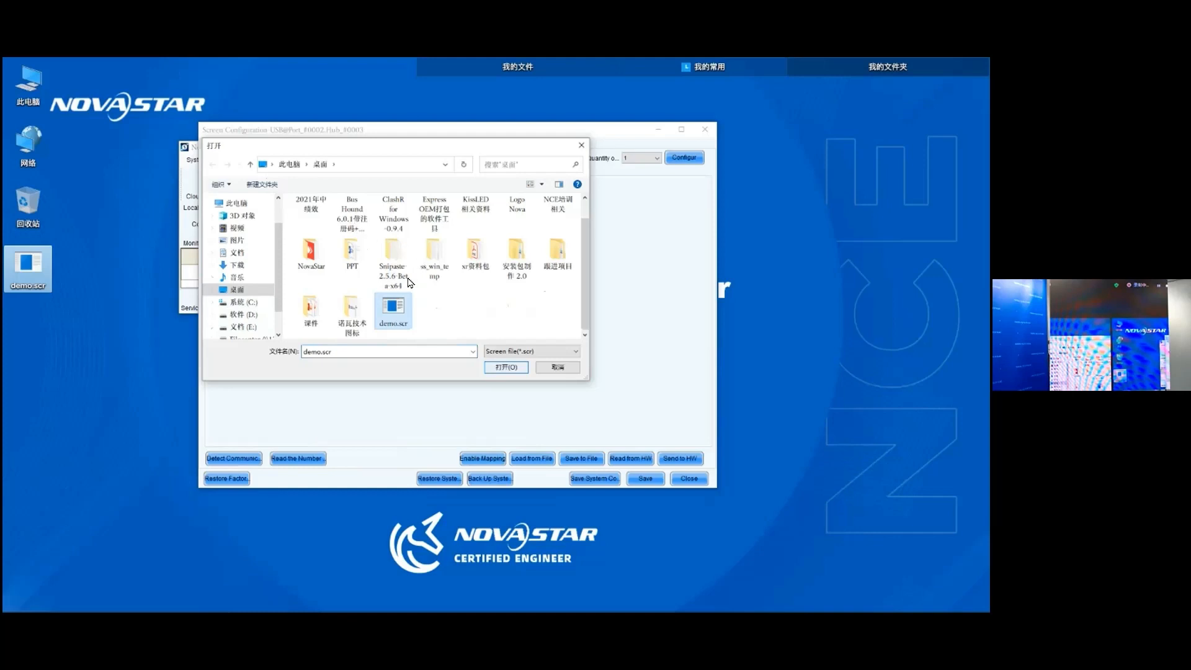
pyautogui.click(506, 368)
pyautogui.click(457, 324)
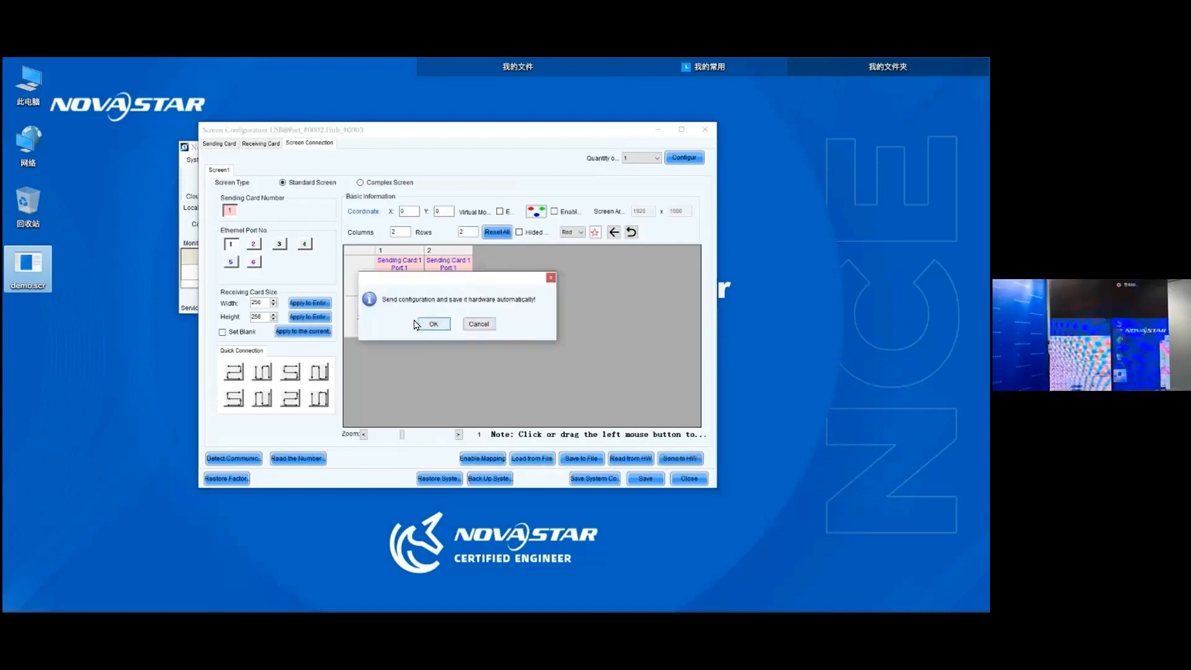
# - Send the loaded demo.scr connection to the second controller and save it to its hardware
pyautogui.click(434, 324)
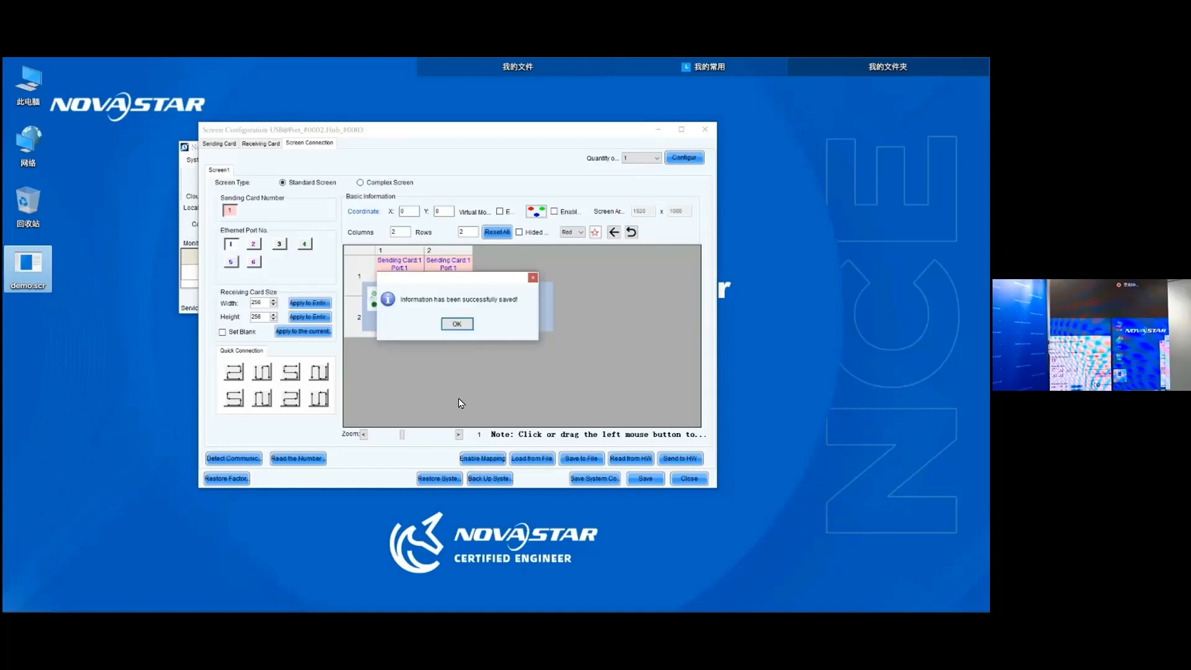
pyautogui.press('Return')
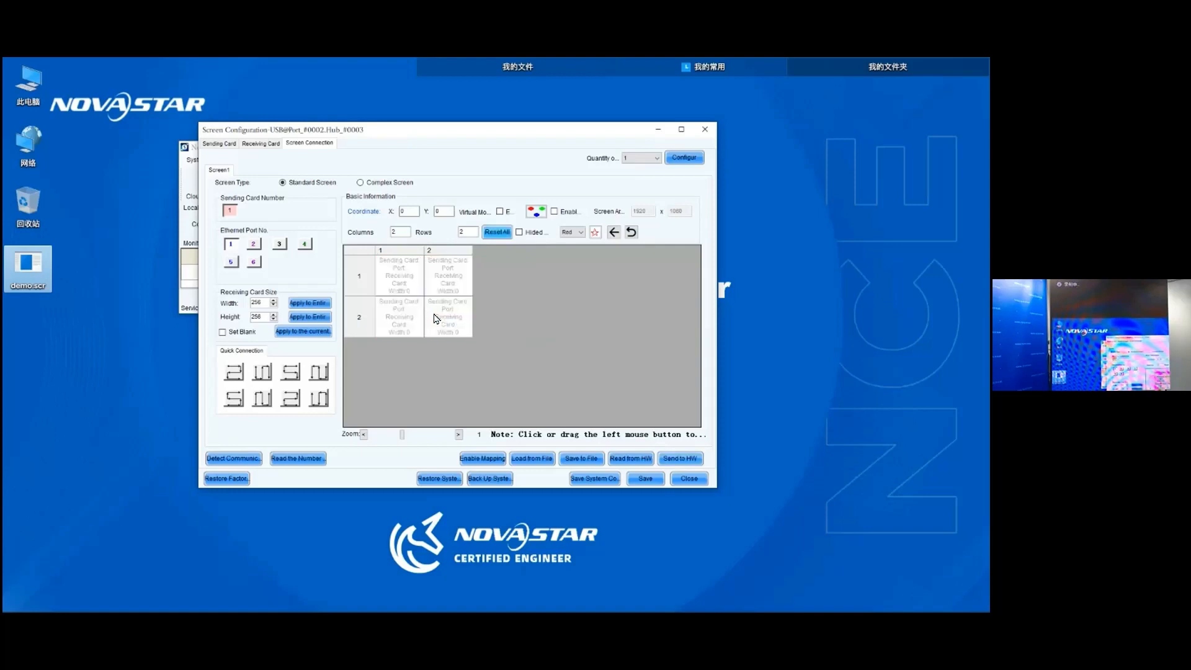
# - Redraw the 2x2 connection on port 1, running from the lower-left cell up, across and down to the lower-right cell
pyautogui.moveTo(450, 314); pyautogui.dragTo(471, 248)
pyautogui.press('Down')
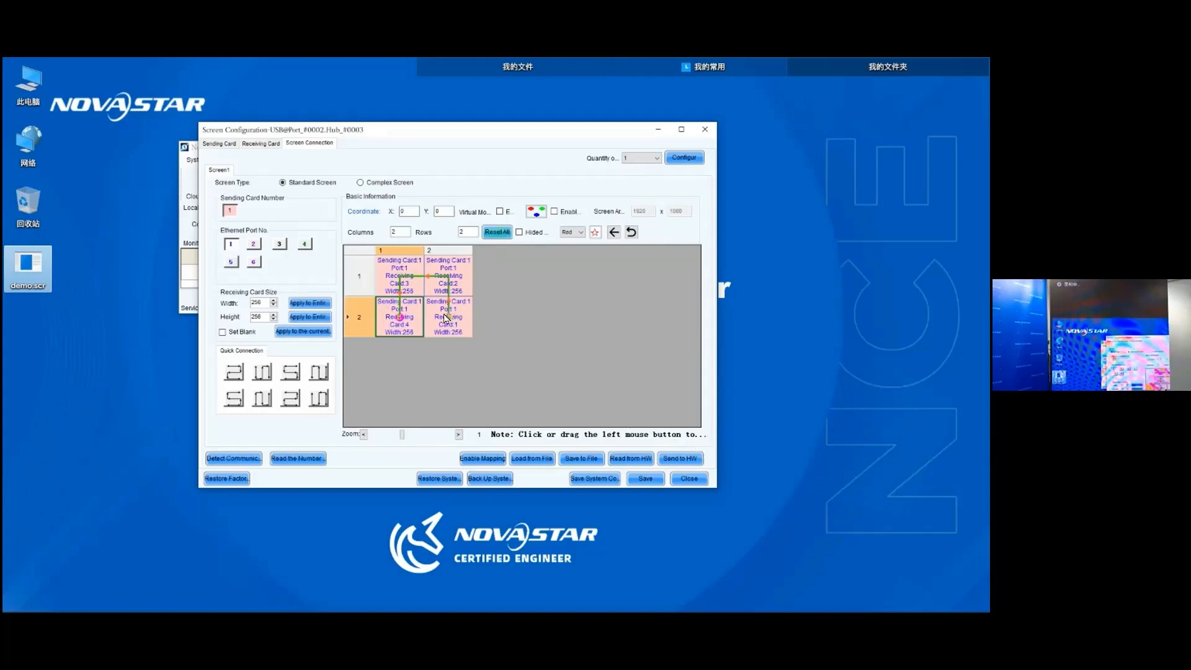
pyautogui.click(494, 234)
pyautogui.moveTo(407, 325)
pyautogui.mouseDown()
pyautogui.moveTo(403, 279)
pyautogui.moveTo(448, 317)
pyautogui.mouseUp()
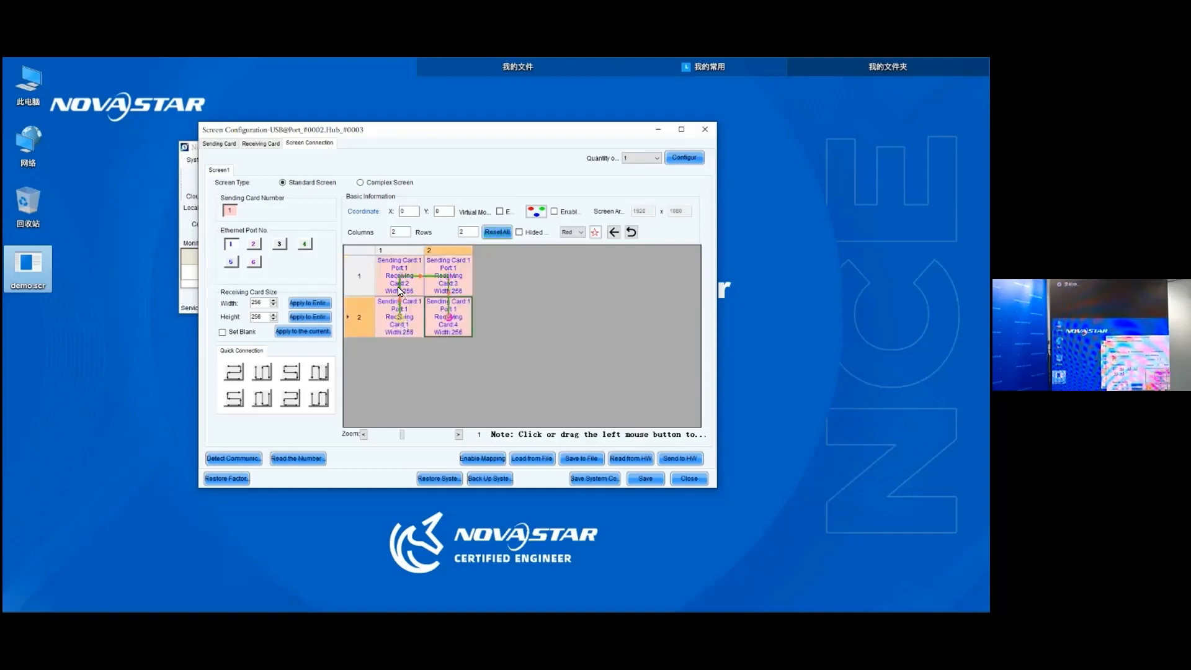
# - Send the redrawn 2x2 connection to the second controller and save it to the hardware
pyautogui.click(438, 323)
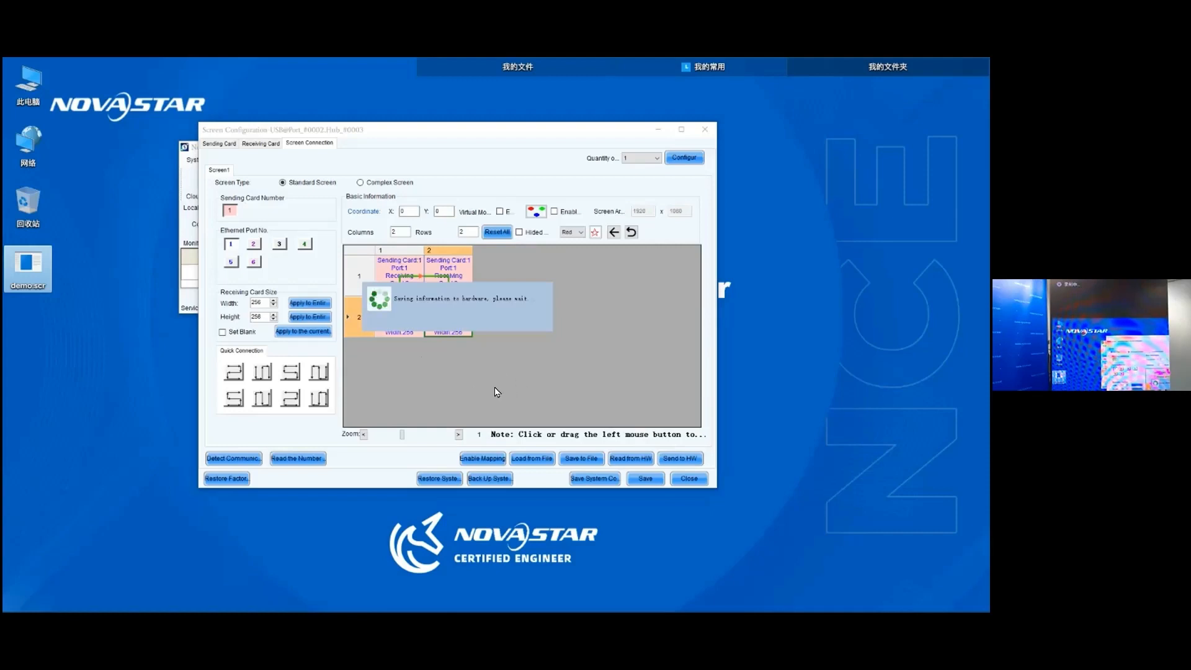
pyautogui.click(462, 322)
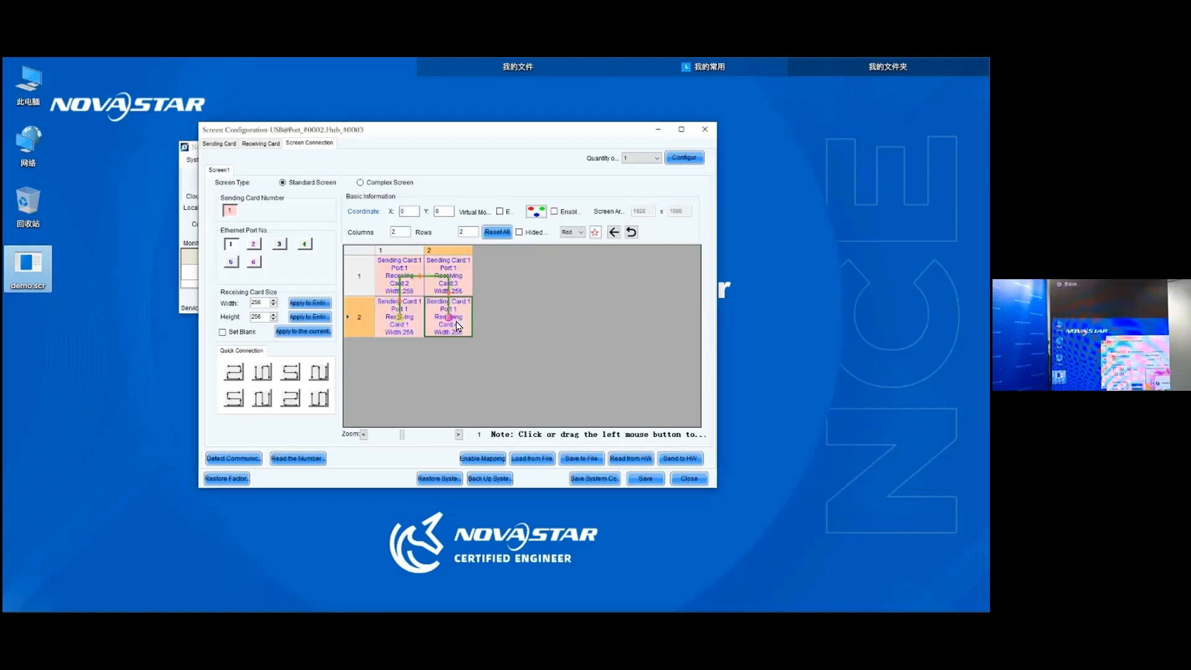
pyautogui.click(645, 478)
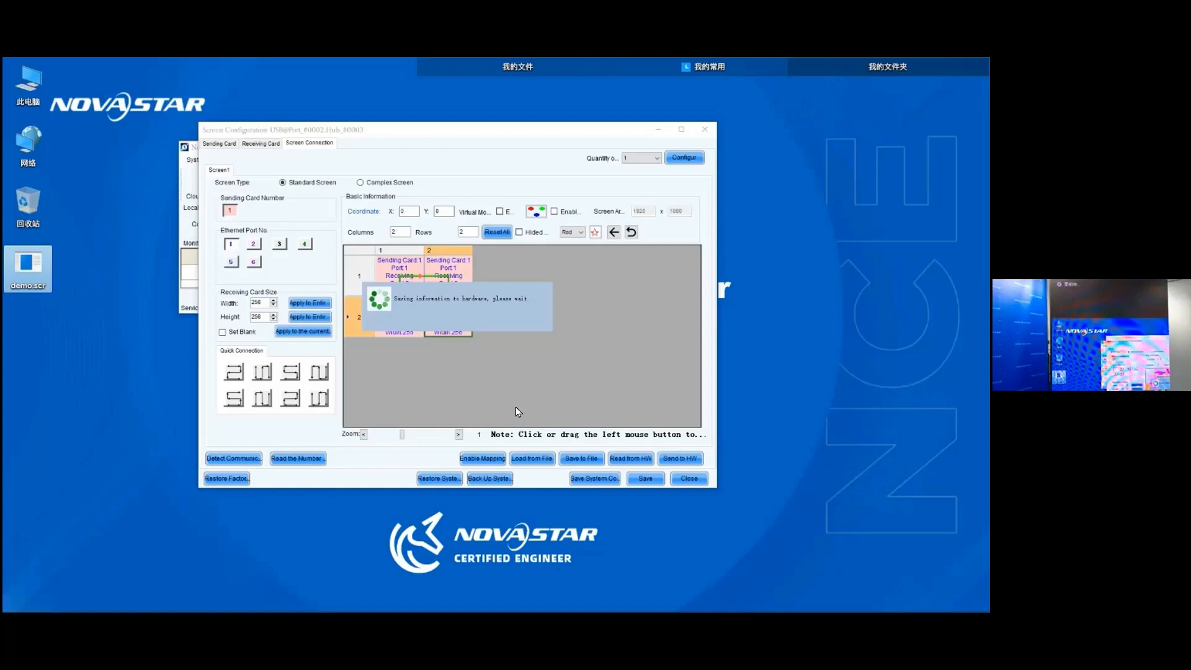
pyautogui.click(458, 324)
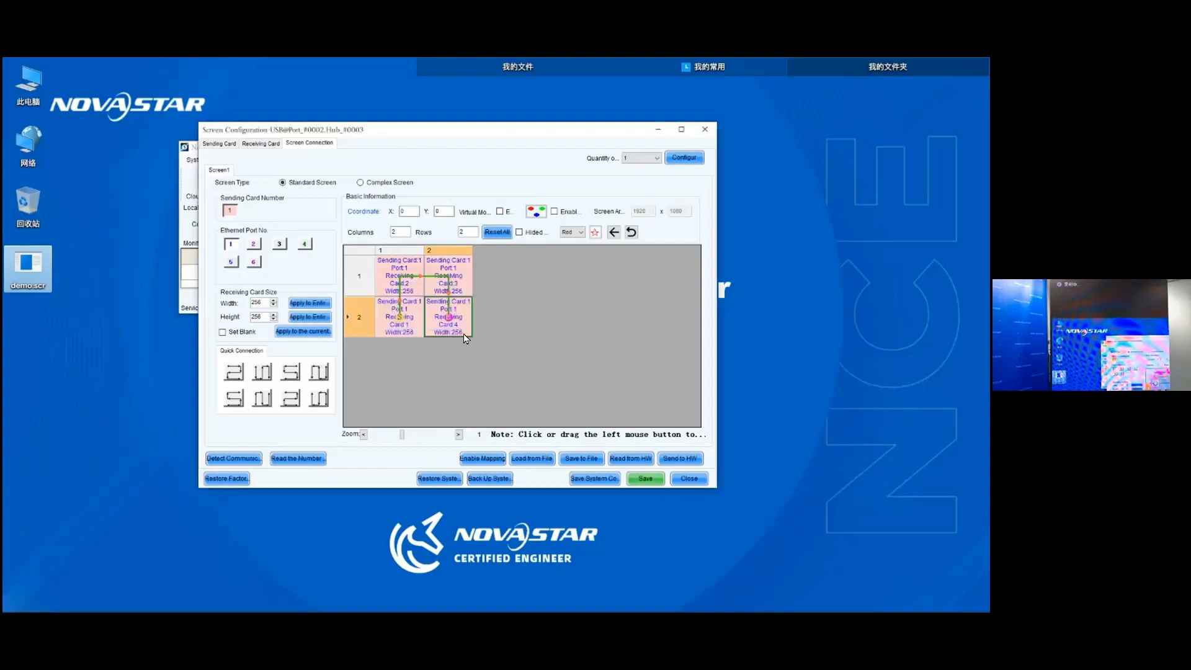
# - Set the second controller as the backup device in the sending card redundancy settings
pyautogui.click(219, 143)
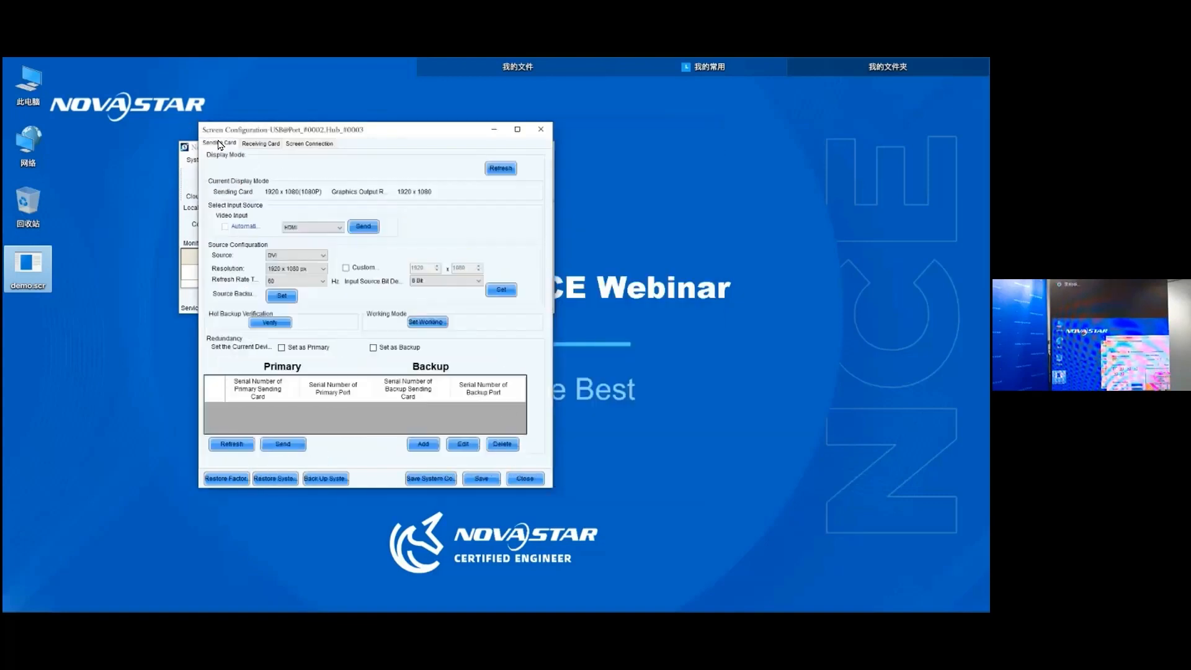
pyautogui.click(397, 349)
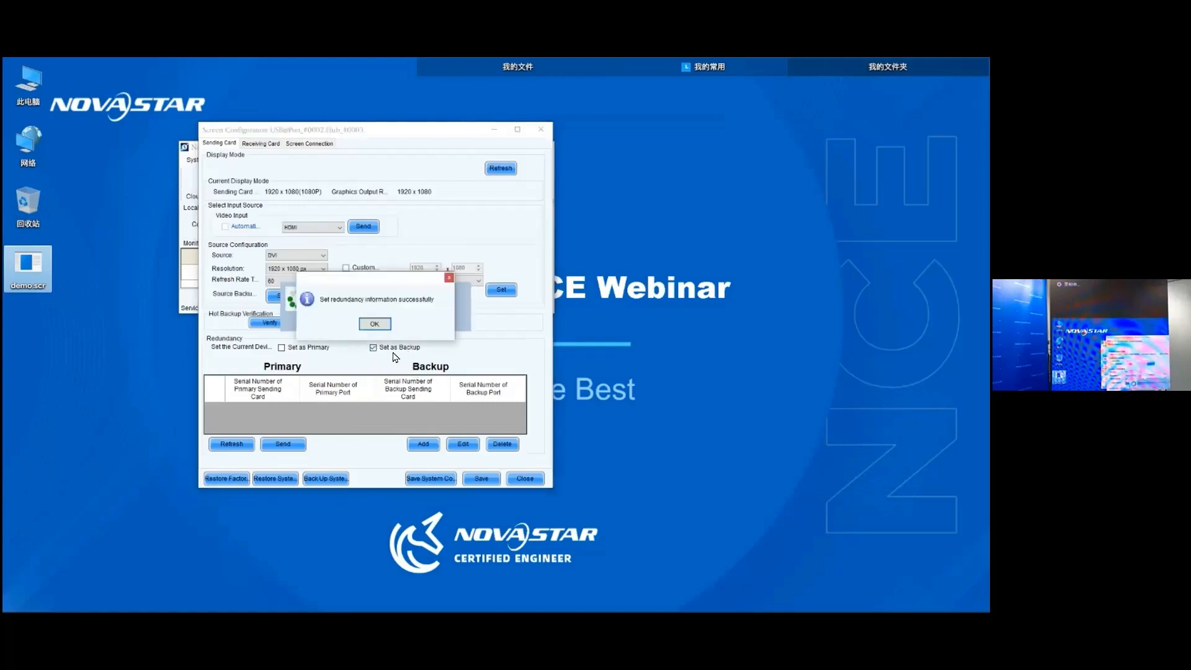
pyautogui.press('Return')
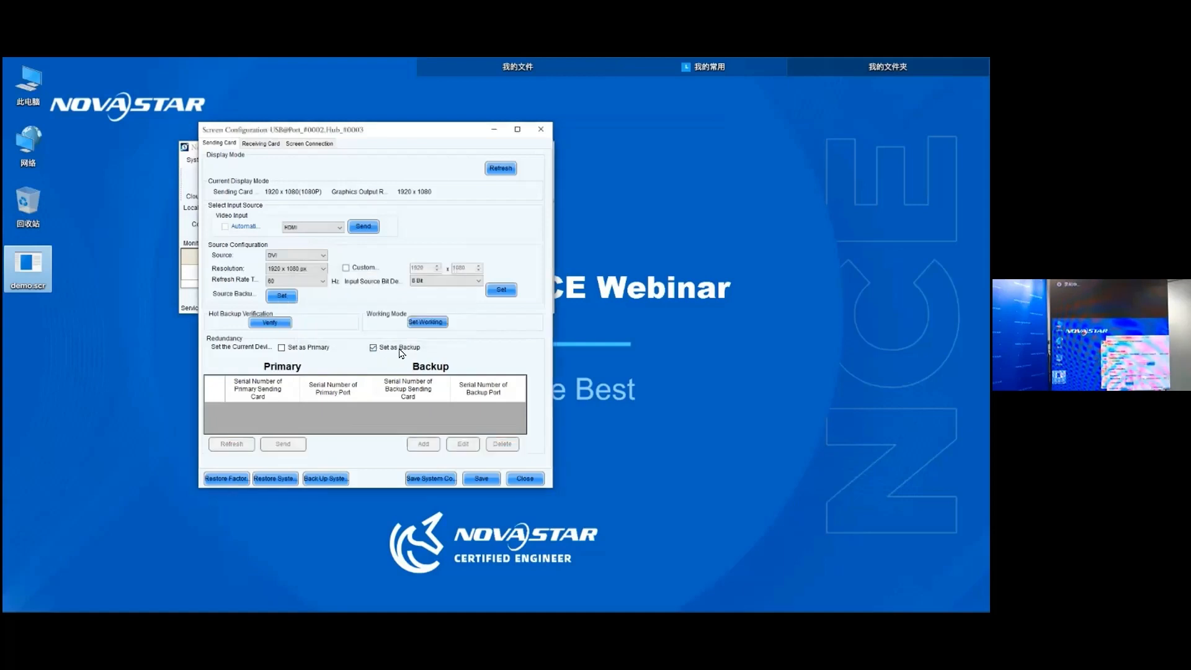